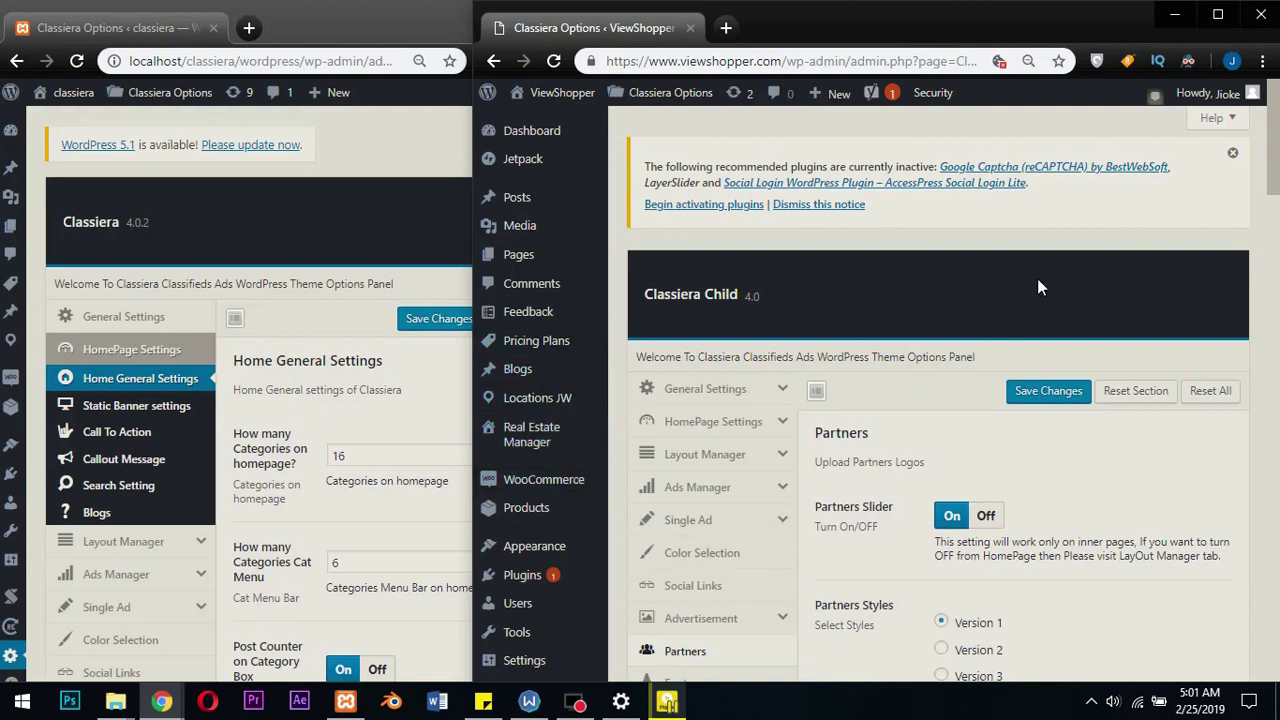
Dismiss the recommended-plugins notice and show General Settings for the local 4.0.2 and ViewShopper sites.
left_click(1232, 152)
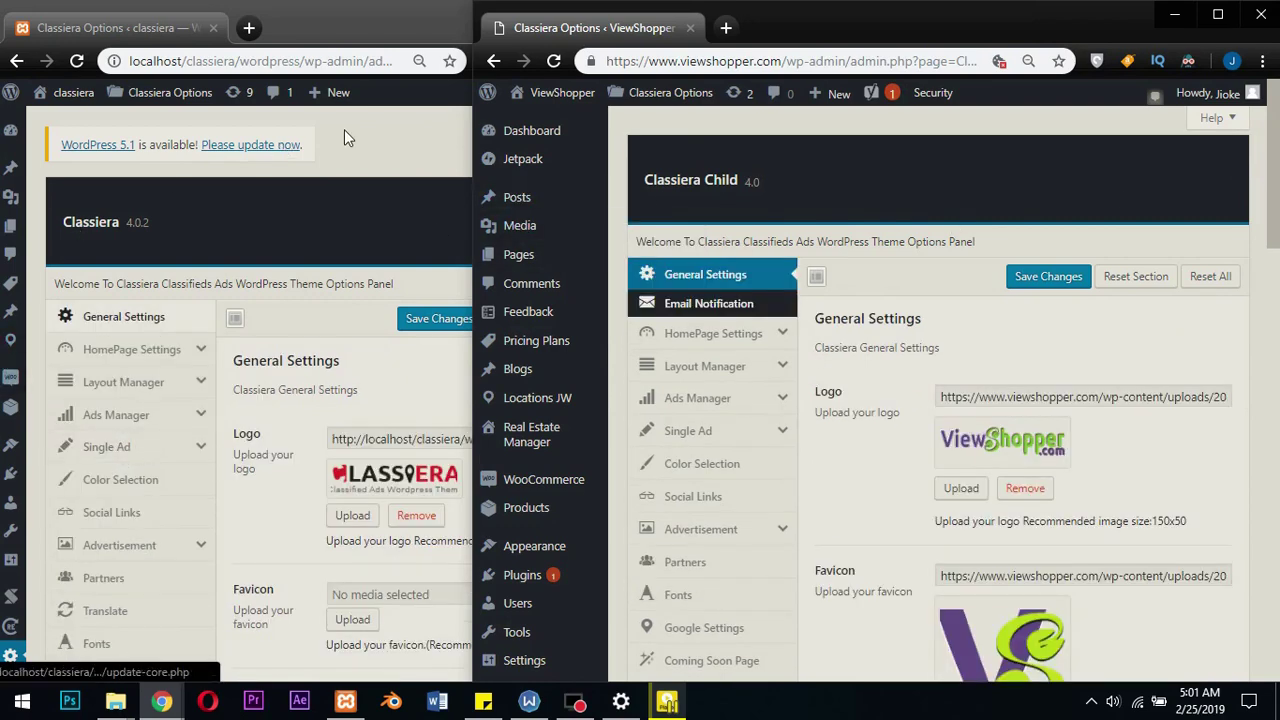
mouse_move(586, 203)
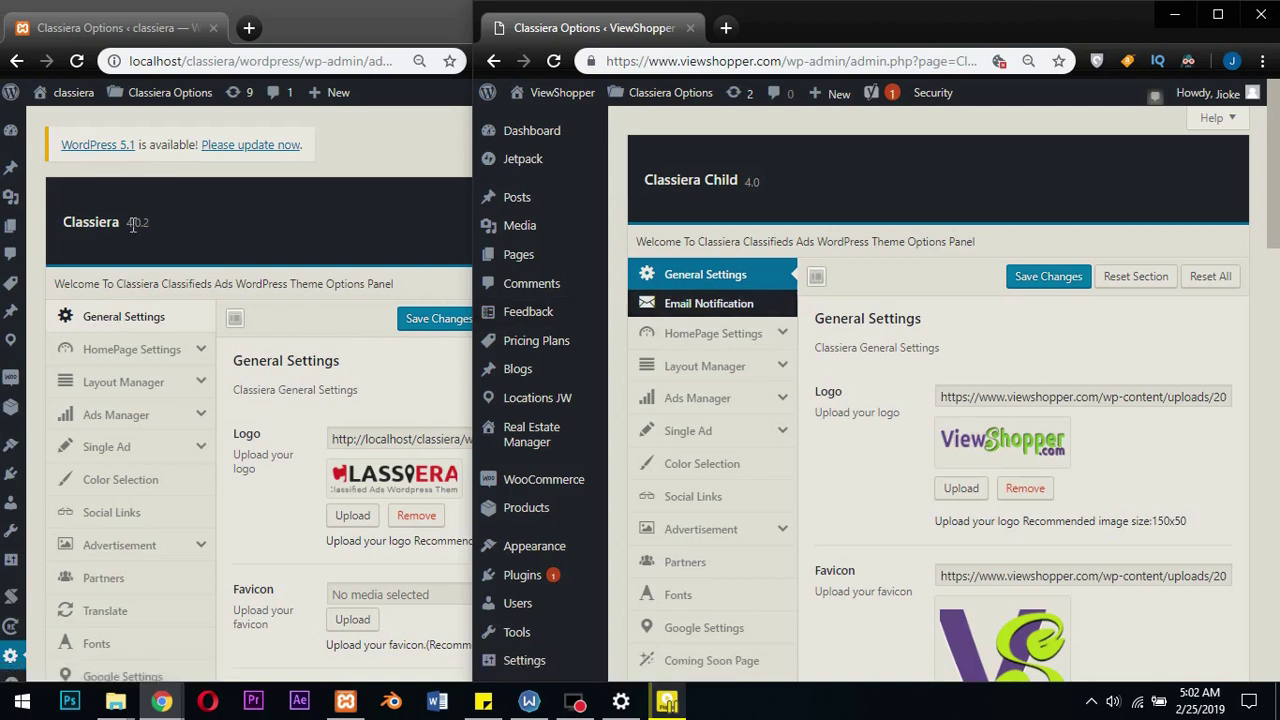
left_click_drag(126, 221, 174, 221)
left_click(138, 316)
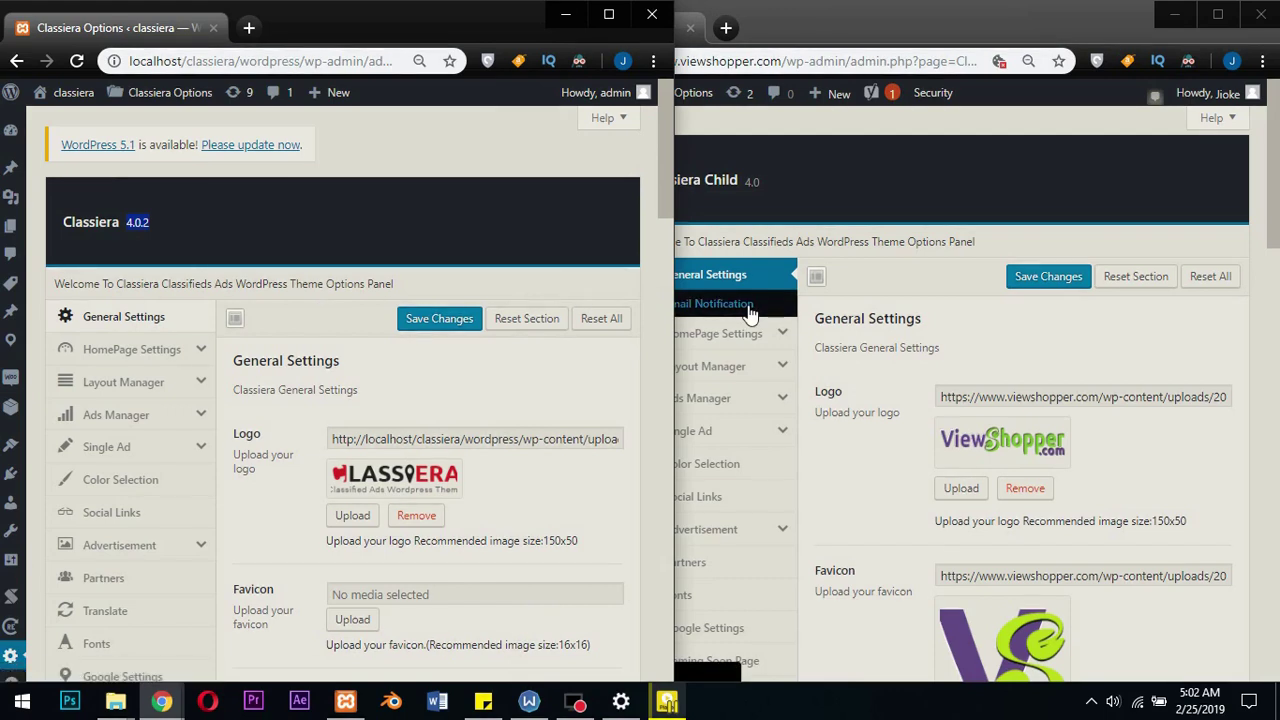
left_click(819, 196)
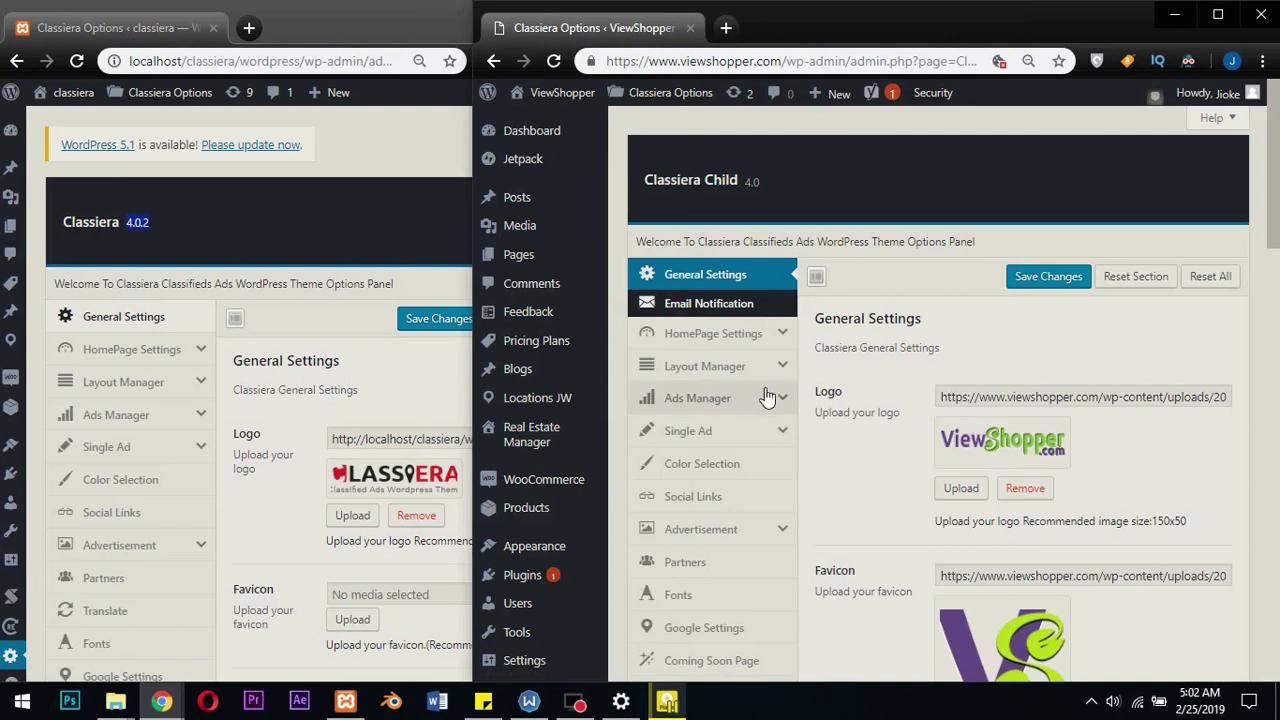
Maximize the ViewShopper options window and review the 'Email to Admin on Sign-up New User' setting.
left_click(1217, 16)
scroll(475, 341, "down", 1)
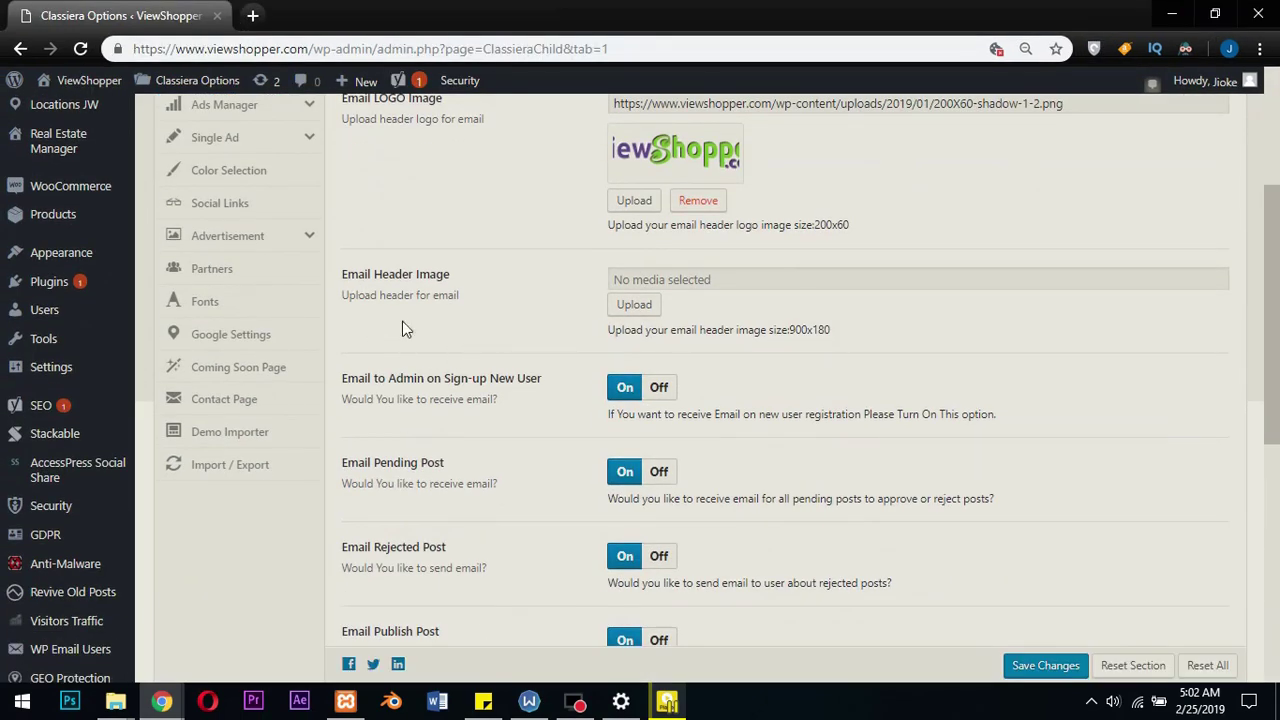
scroll(470, 360, "down", 3)
scroll(586, 490, "up", 3)
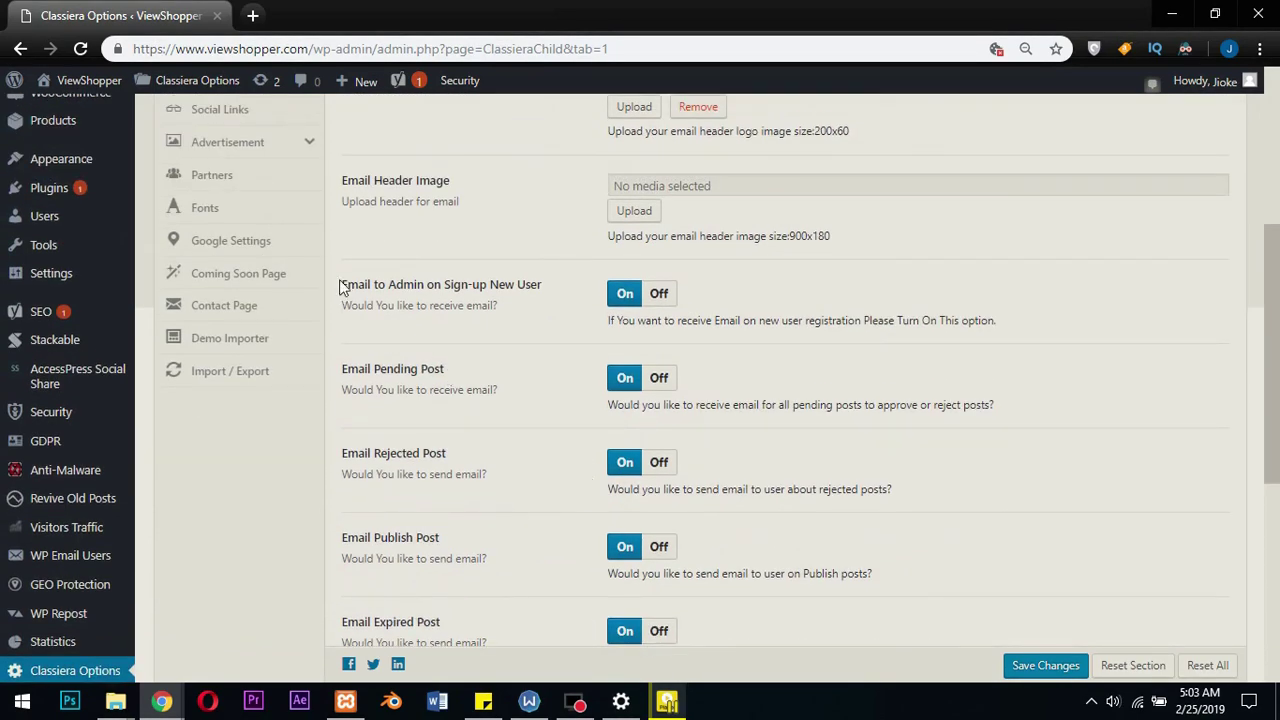
left_click_drag(338, 284, 523, 305)
left_click(523, 305)
left_click(343, 286)
left_click_drag(343, 286, 548, 287)
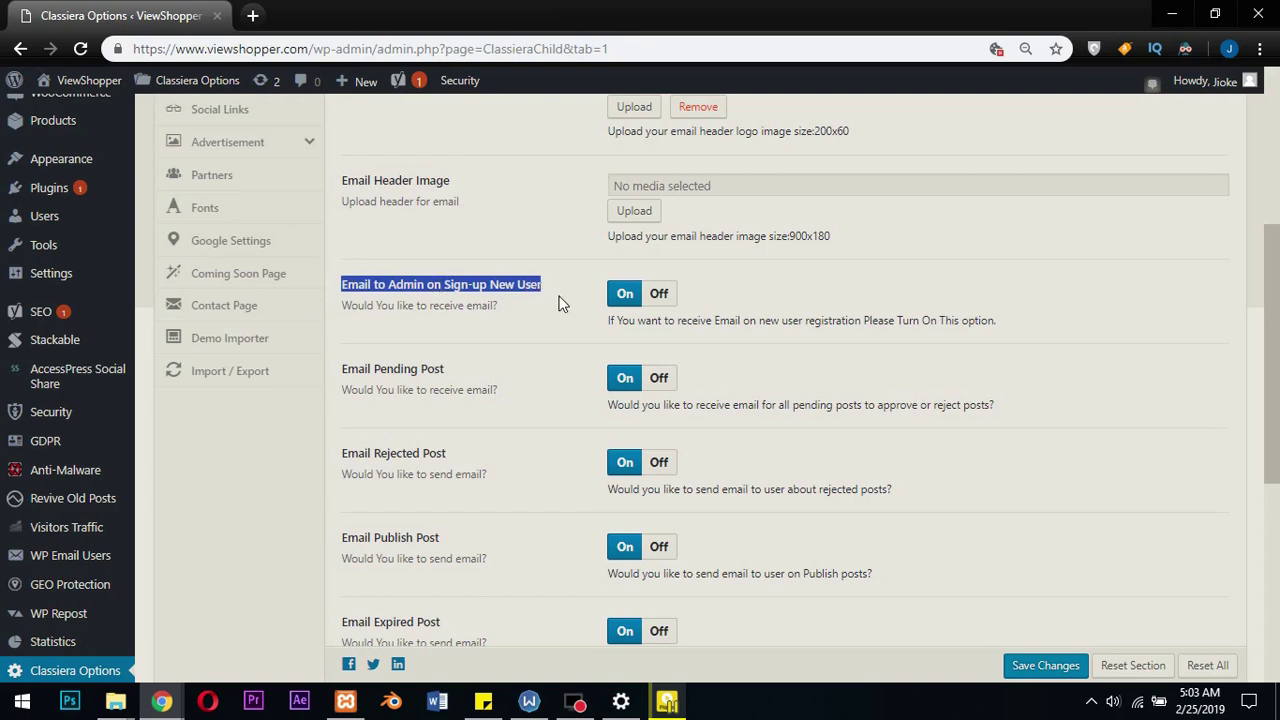
left_click(559, 302)
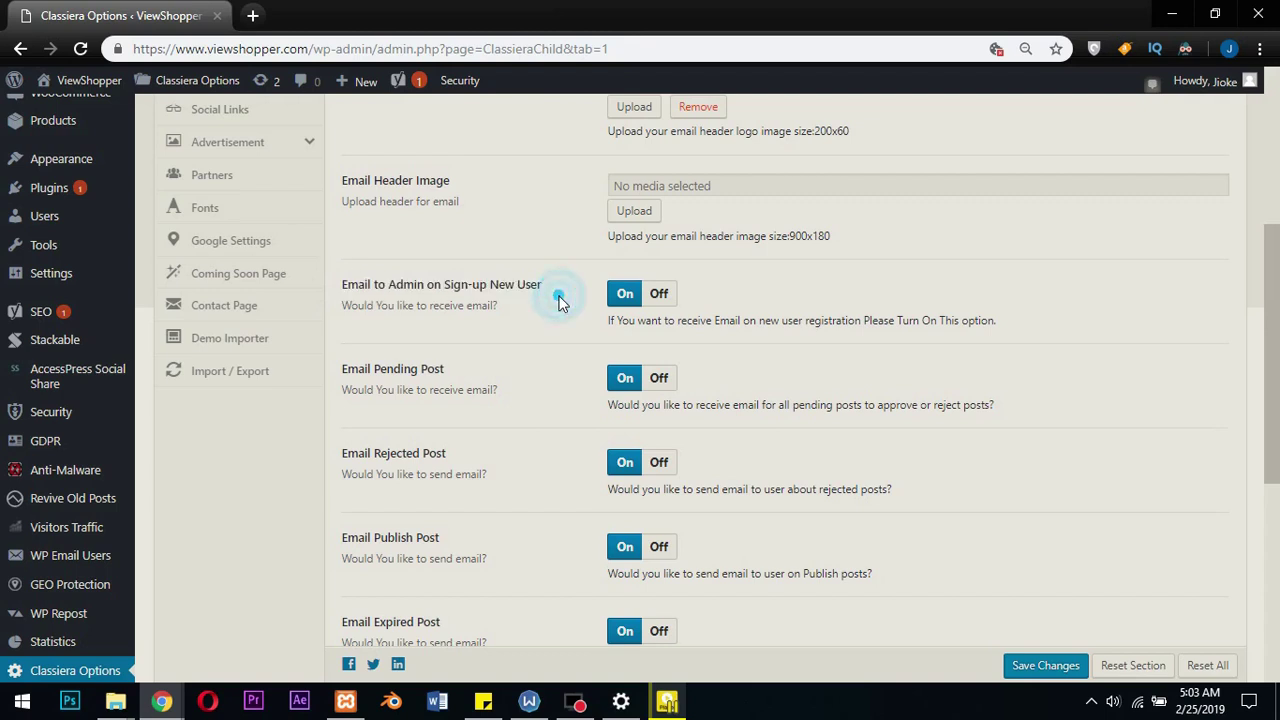
Toggle the sign-up email to admin Off and back On, then review Email Publish Post.
left_click(657, 294)
left_click(616, 295)
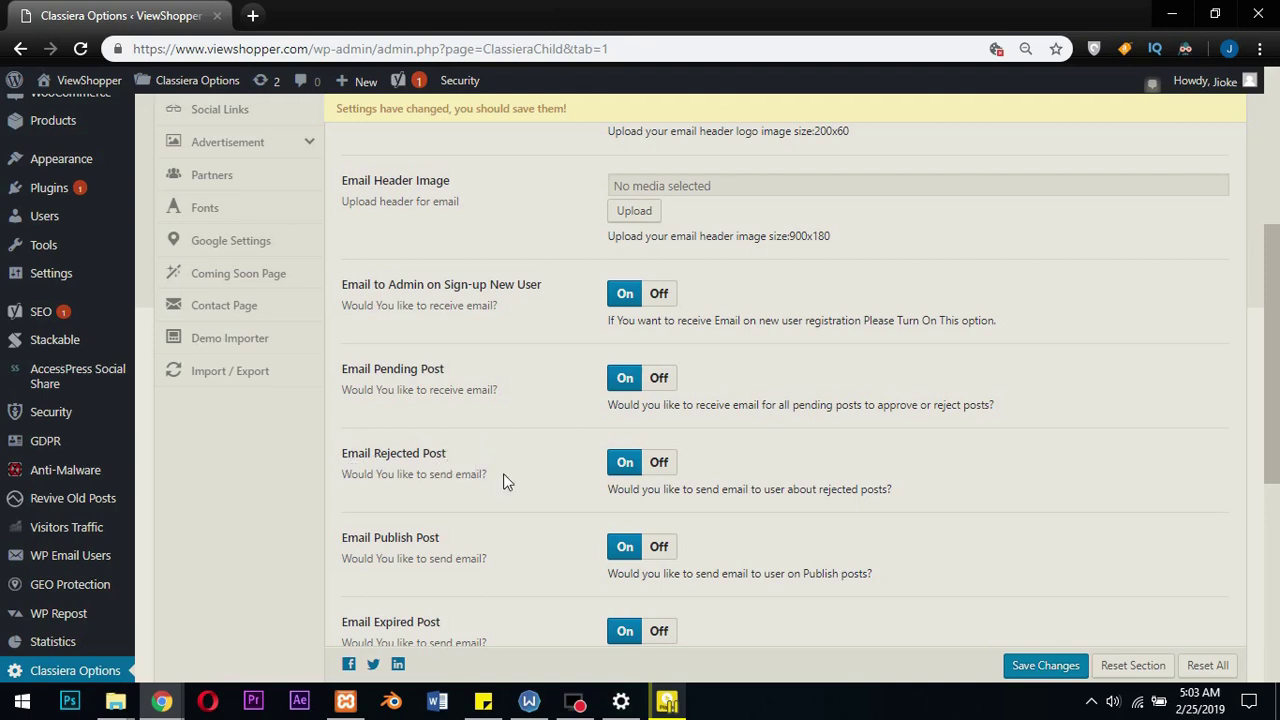
scroll(623, 466, "down", 1)
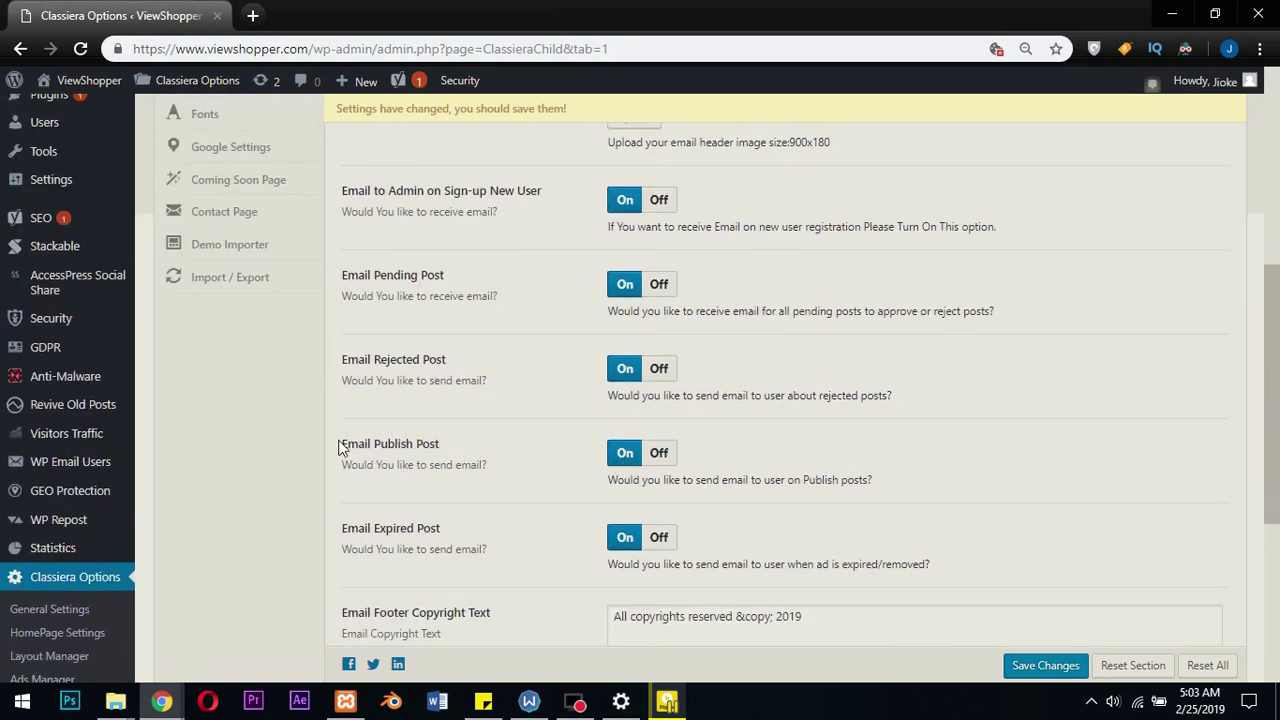
left_click_drag(342, 444, 441, 445)
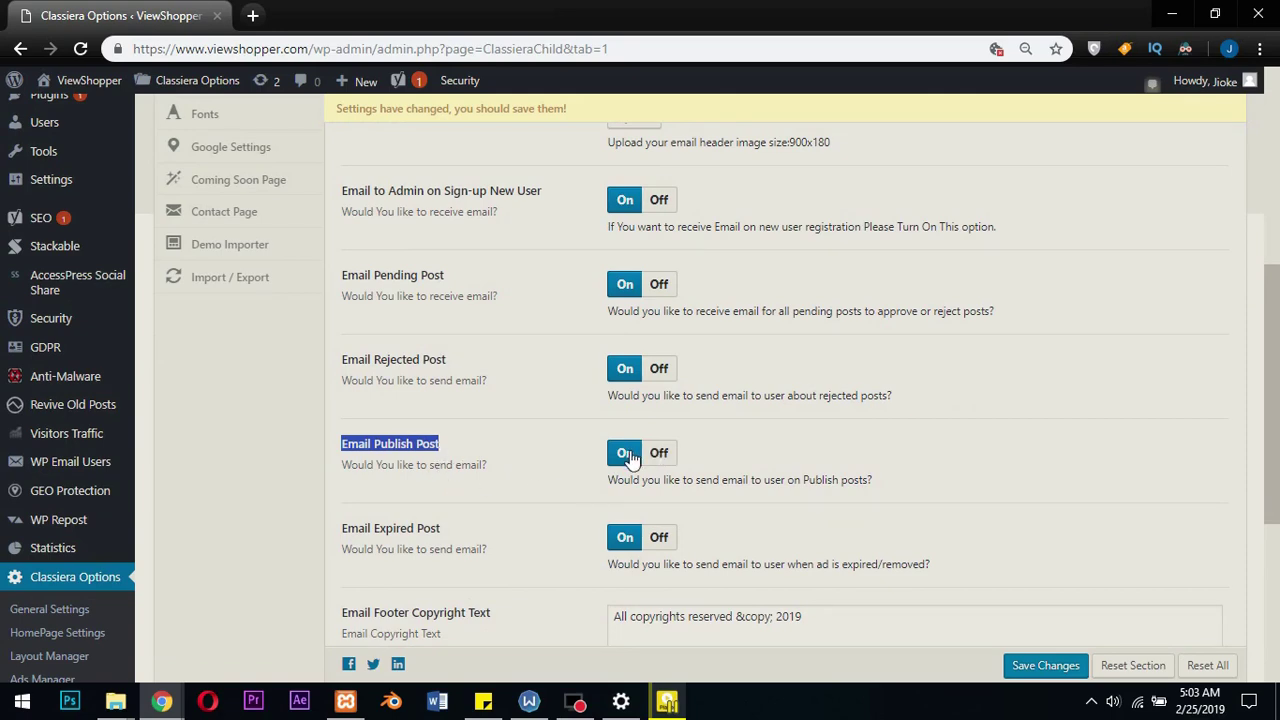
scroll(620, 457, "down", 2)
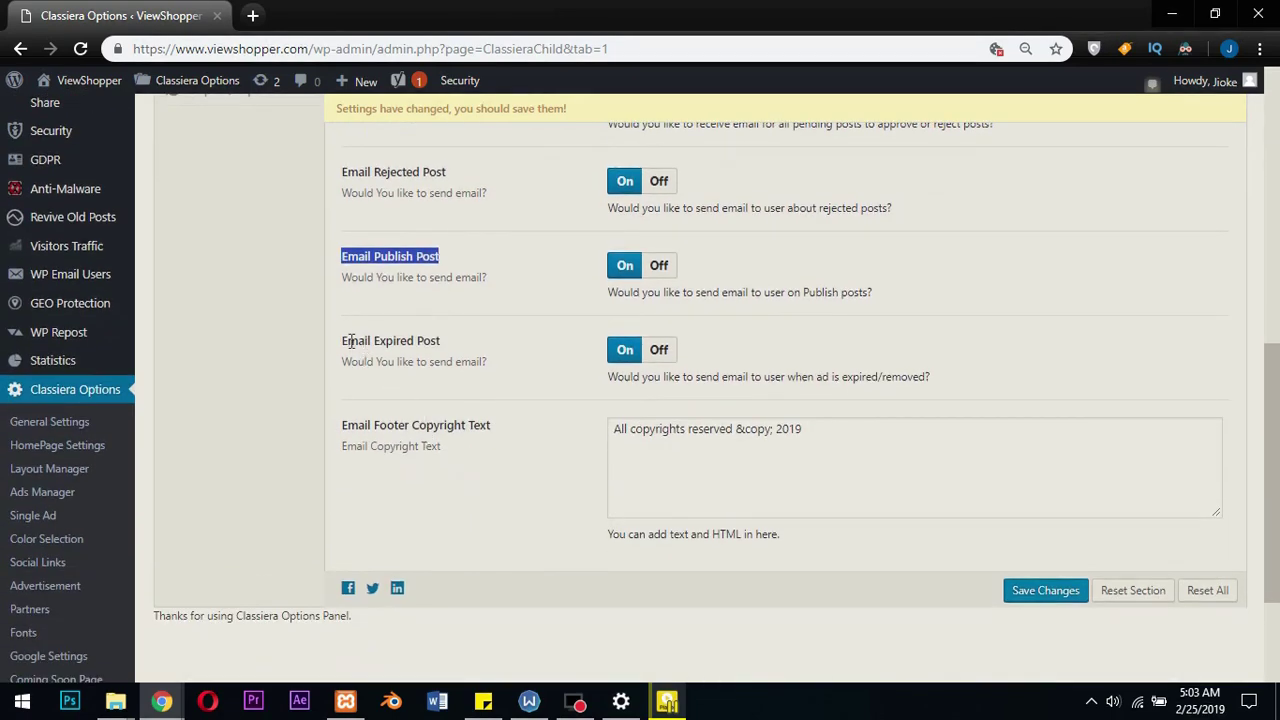
left_click_drag(337, 346, 490, 372)
left_click(457, 392)
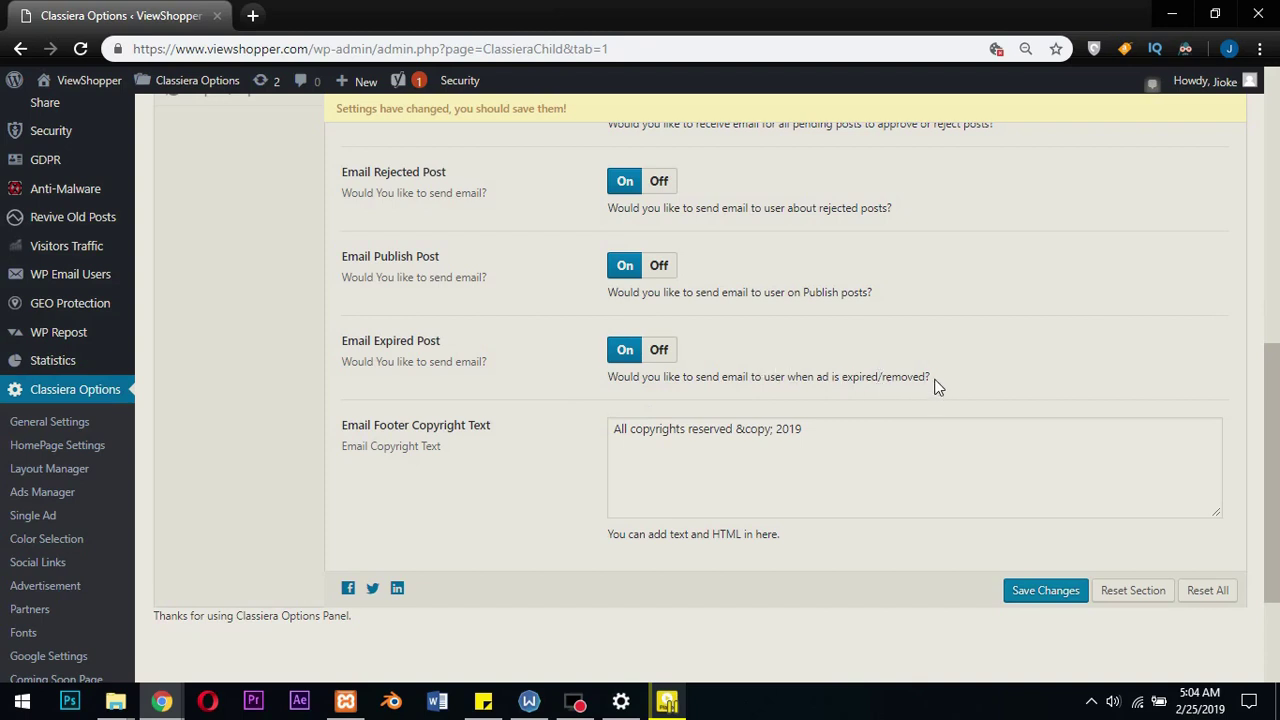
left_click_drag(932, 384, 602, 386)
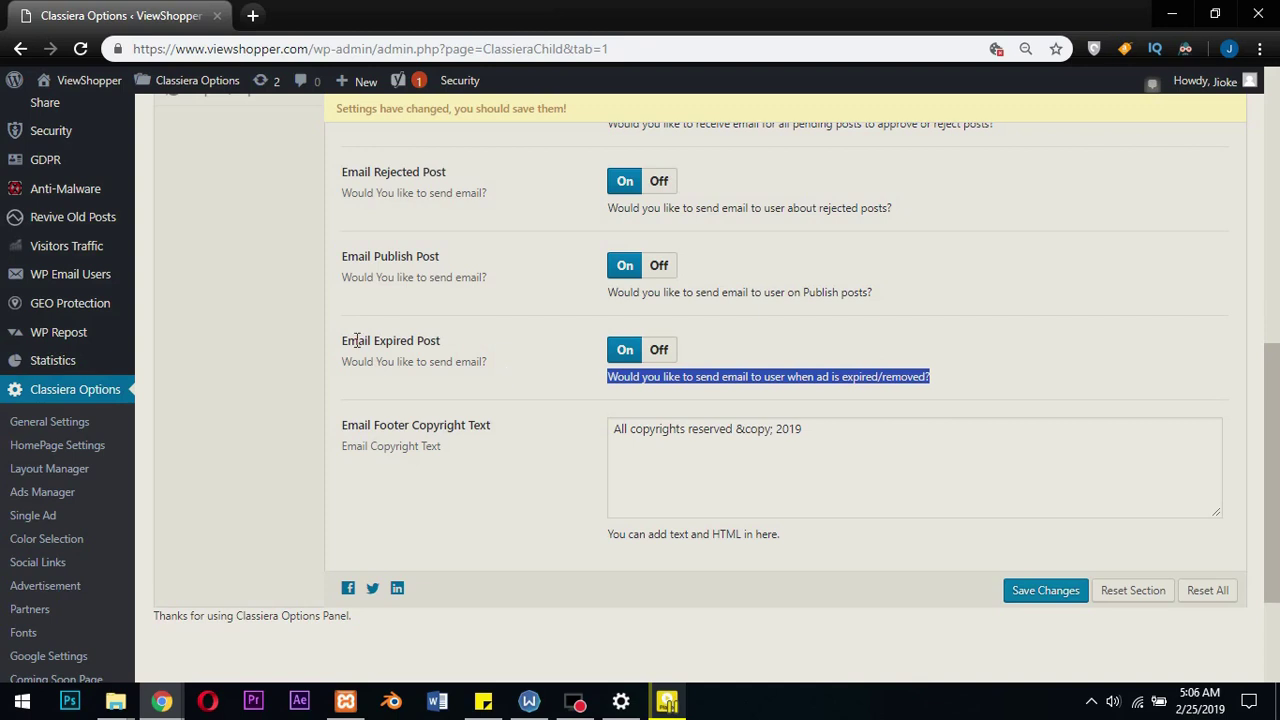
left_click_drag(343, 340, 441, 343)
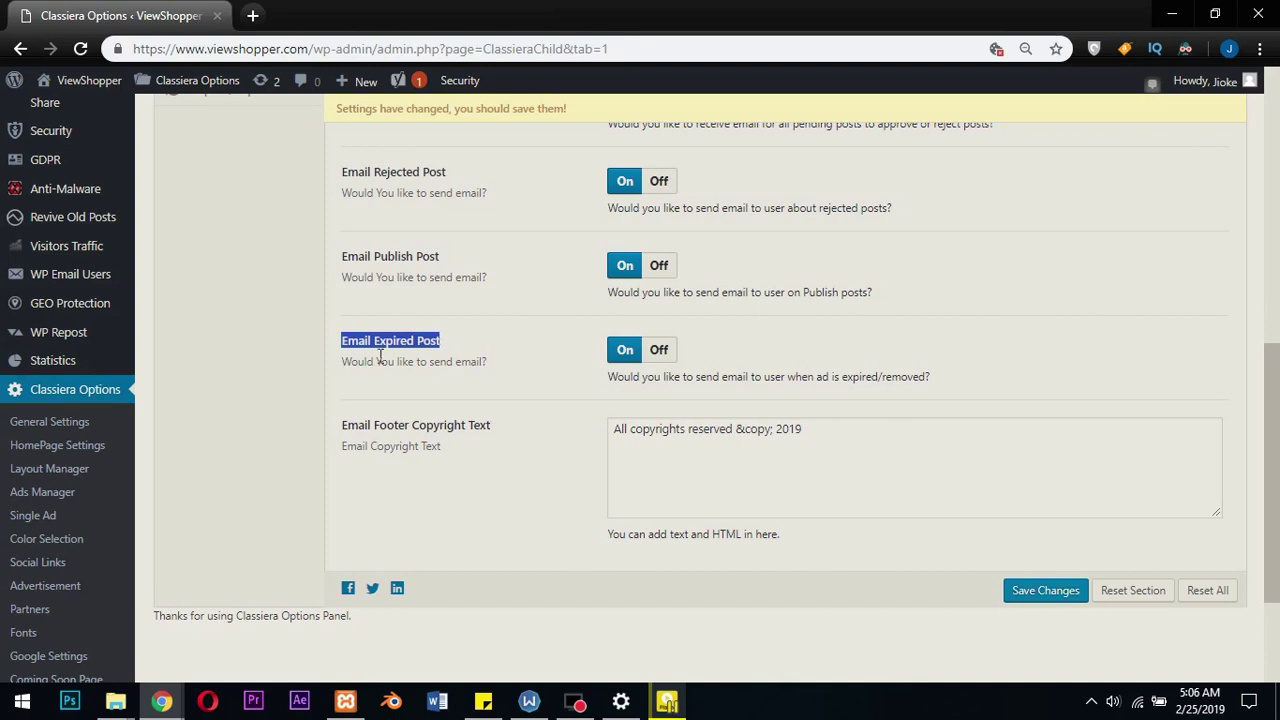
left_click(343, 340)
left_click_drag(428, 344, 340, 172)
left_click(475, 363)
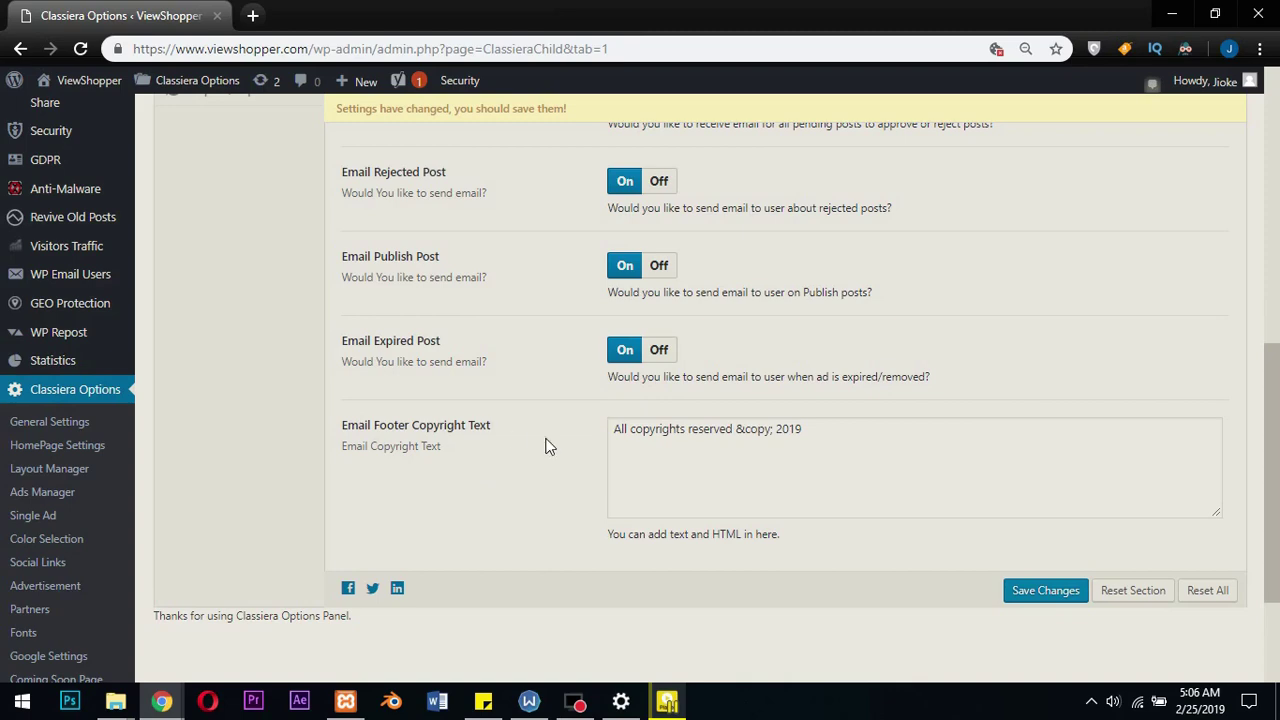
Open Ads Manager's Premium Ads settings and review the 'Featured Items For Sale' slider options.
left_click_drag(829, 438, 591, 434)
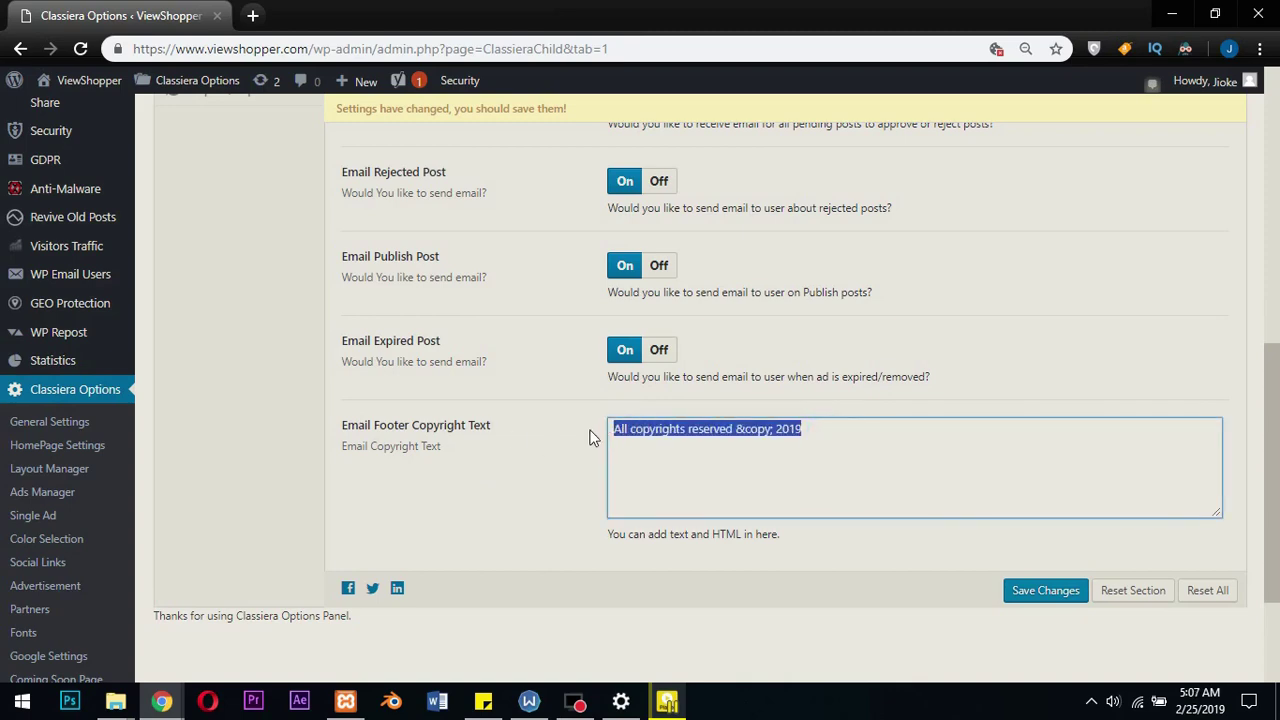
scroll(552, 460, "up", 5)
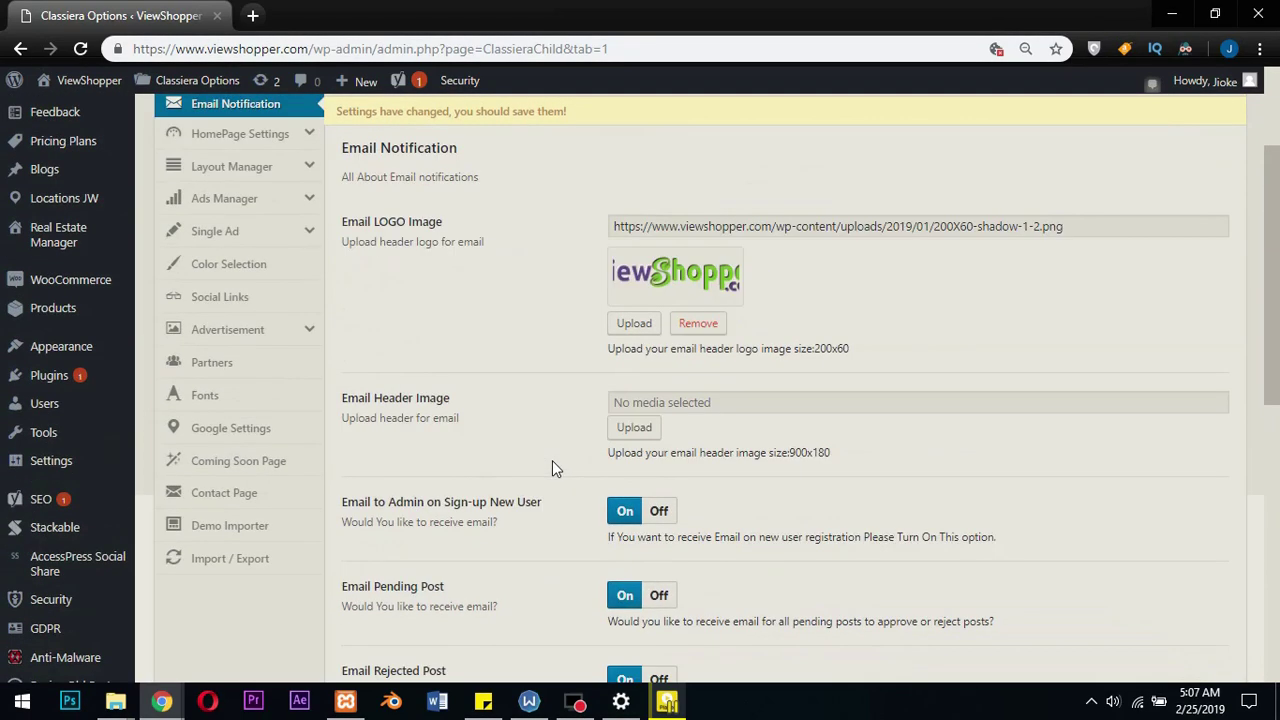
scroll(552, 462, "up", 1)
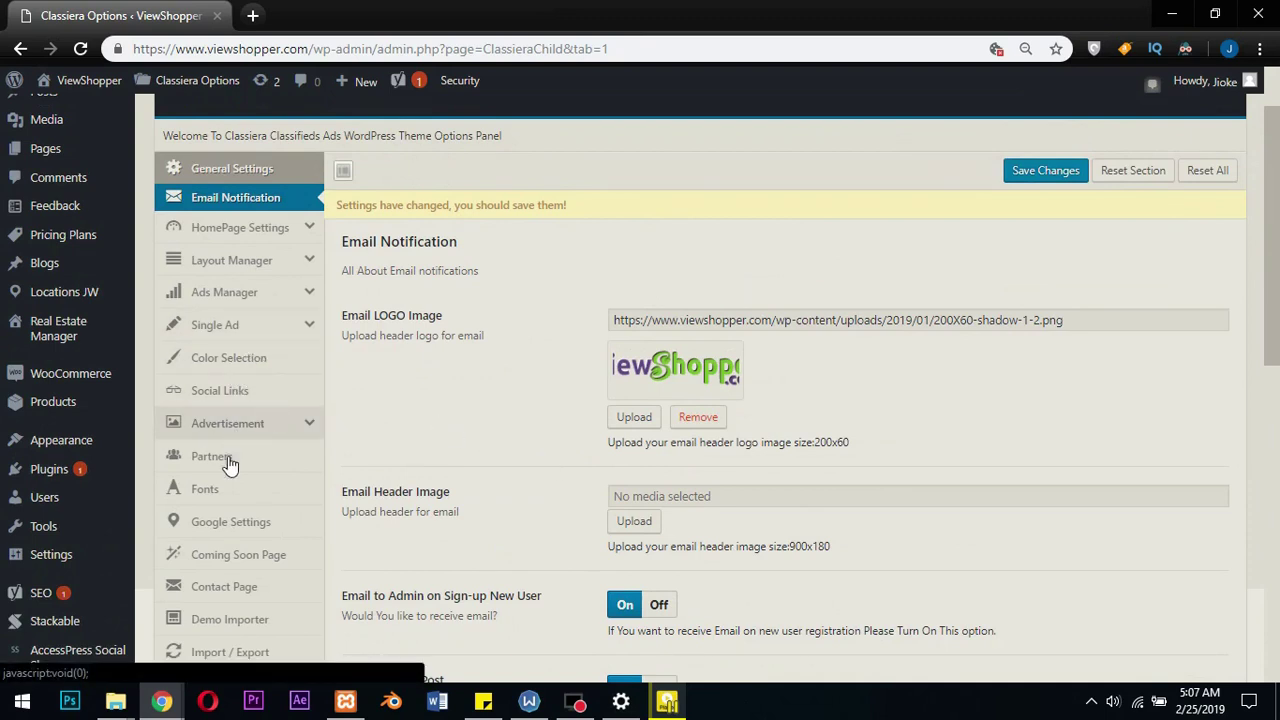
left_click(273, 292)
scroll(459, 378, "down", 2)
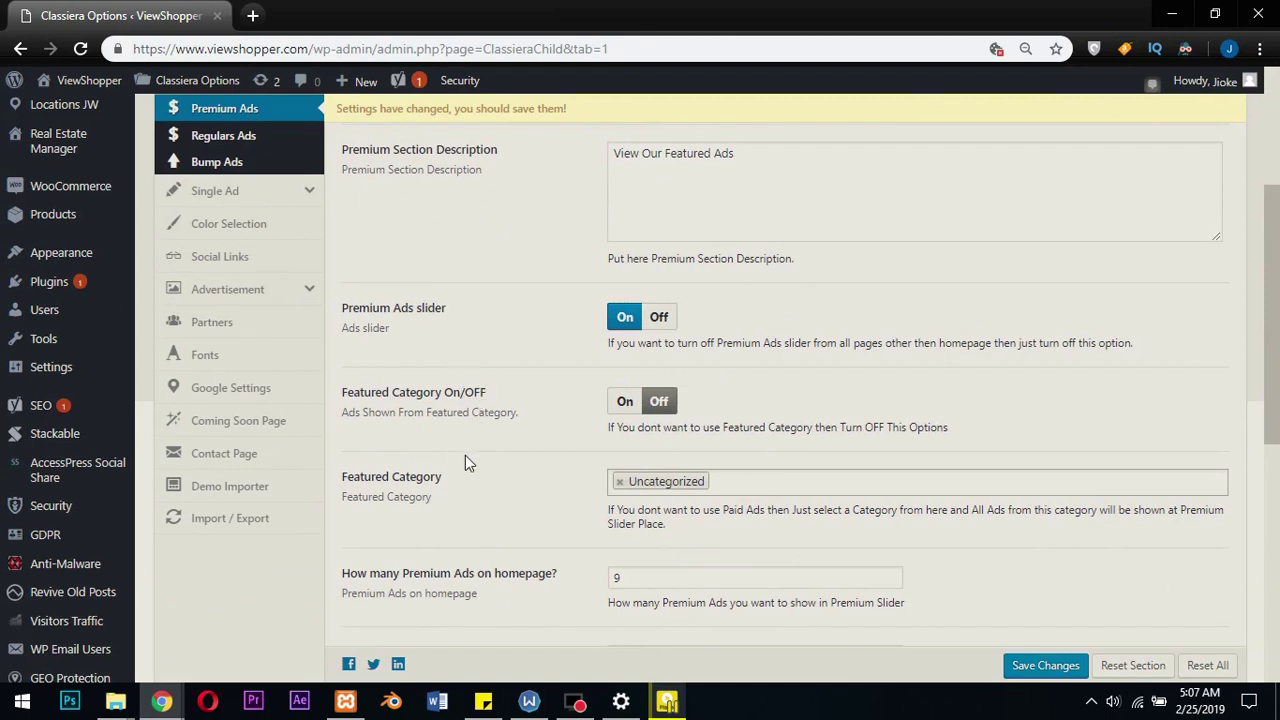
scroll(448, 477, "down", 1)
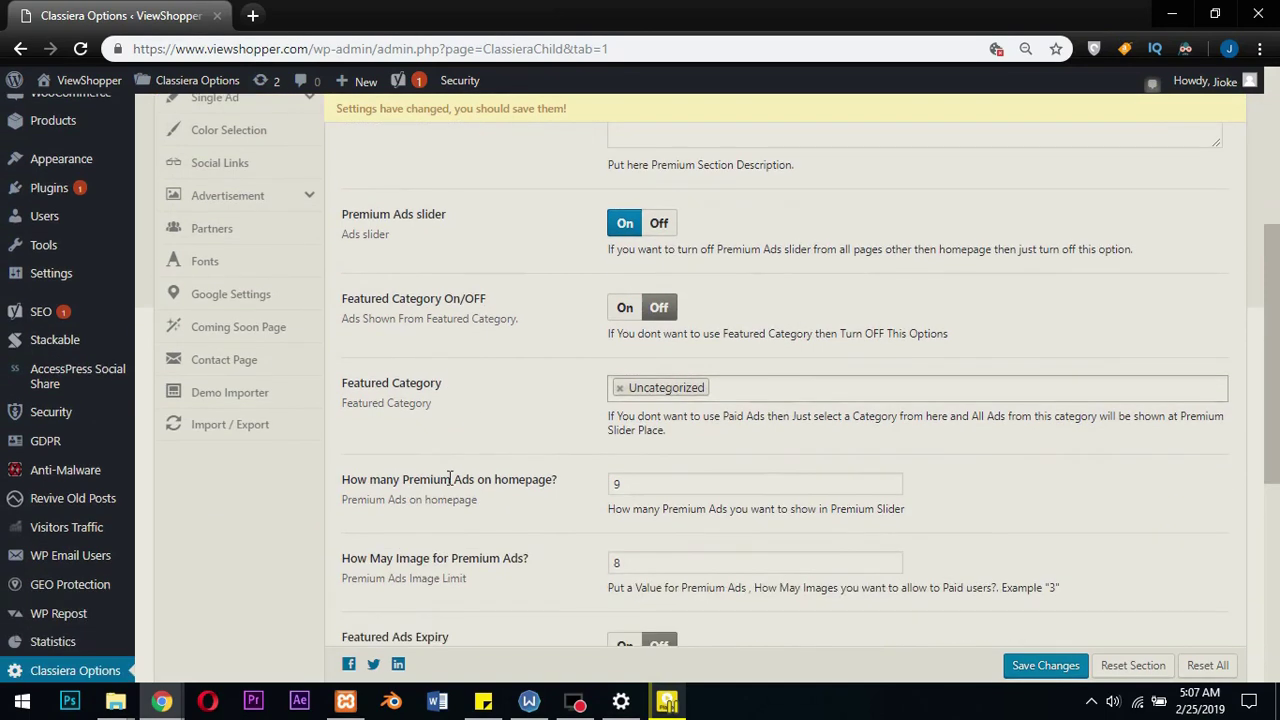
scroll(449, 479, "up", 1)
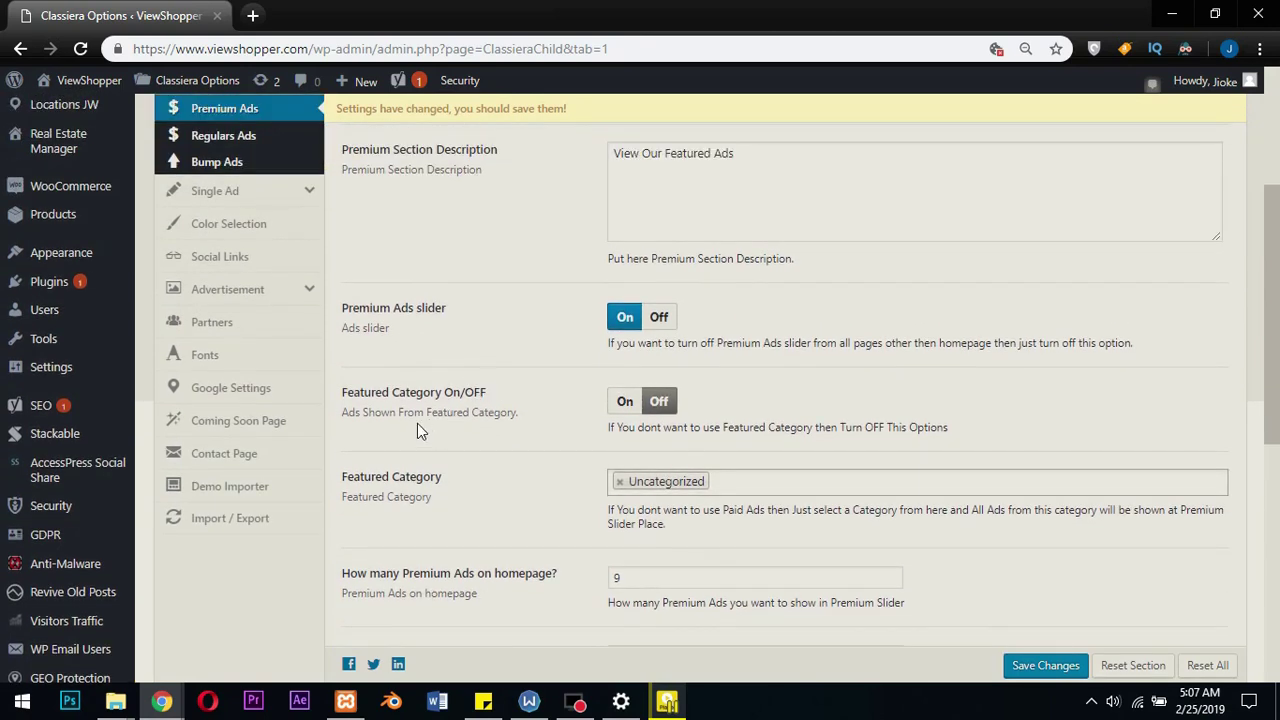
Review the Premium Ads slider label and the Featured Category description.
left_click_drag(342, 308, 448, 307)
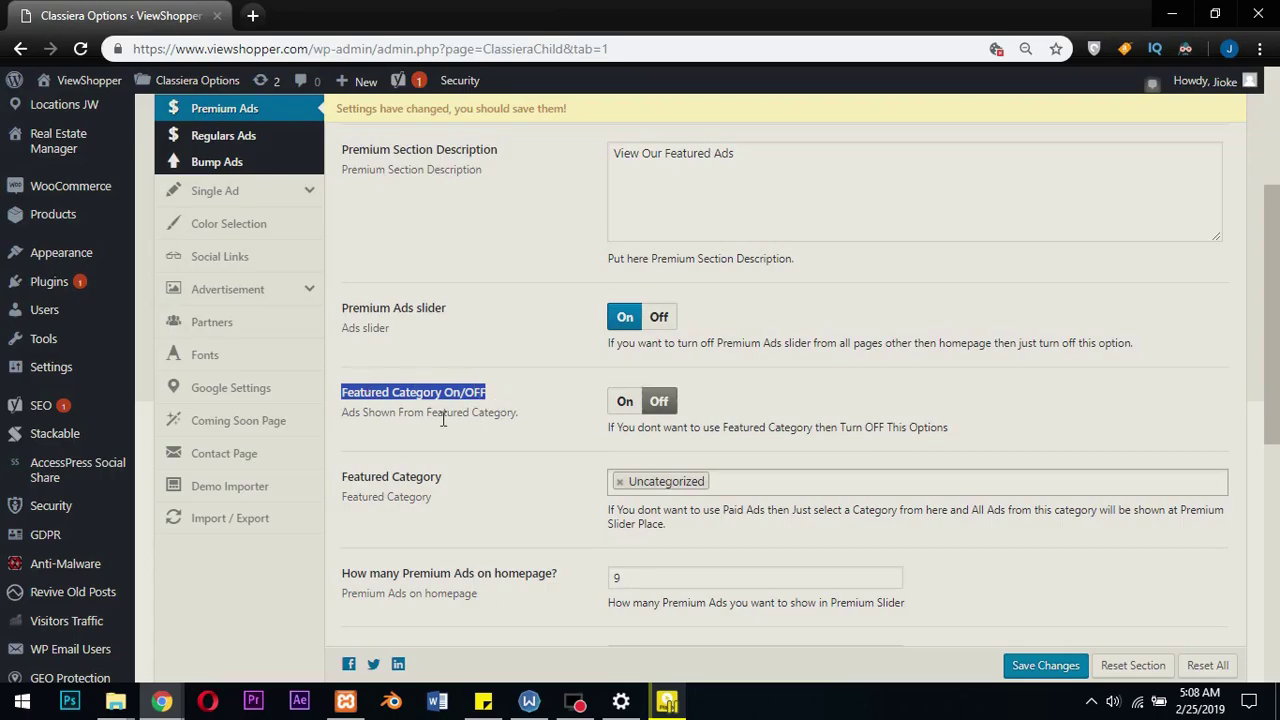
left_click_drag(343, 412, 521, 423)
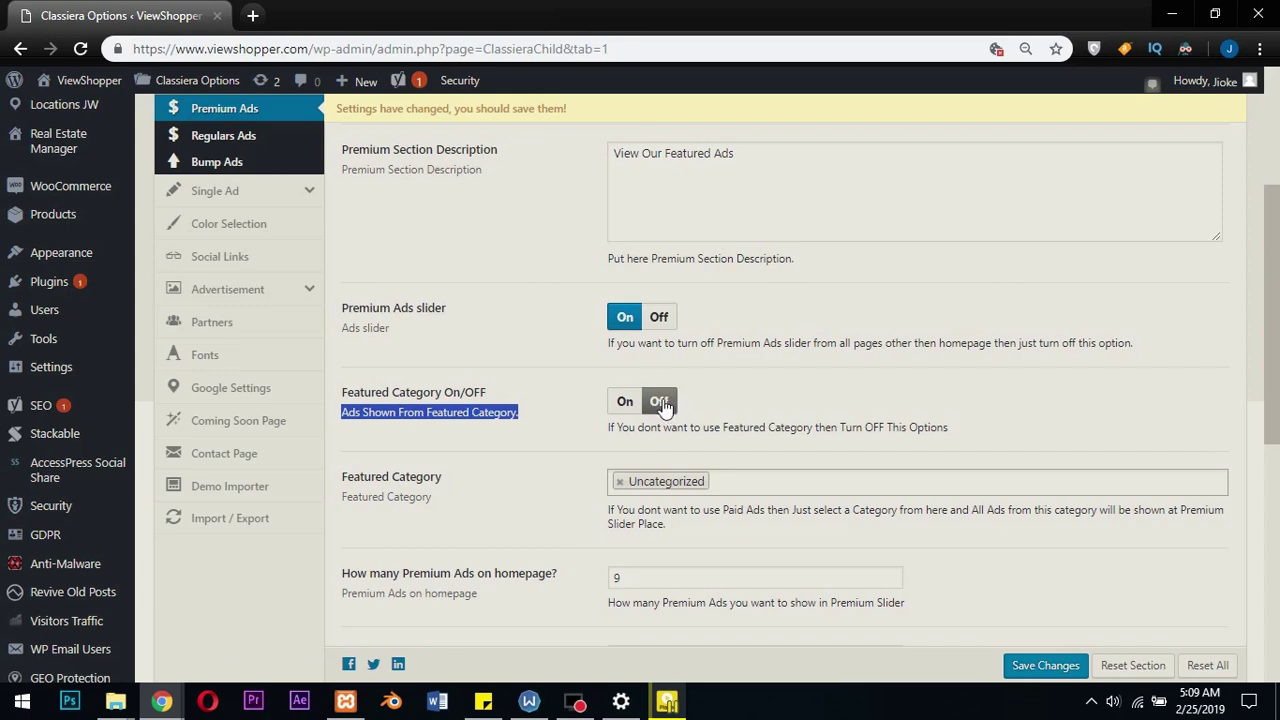
Scroll through the Premium Ads options and read the Featured Ads Expiry explanation.
scroll(663, 405, "down", 3)
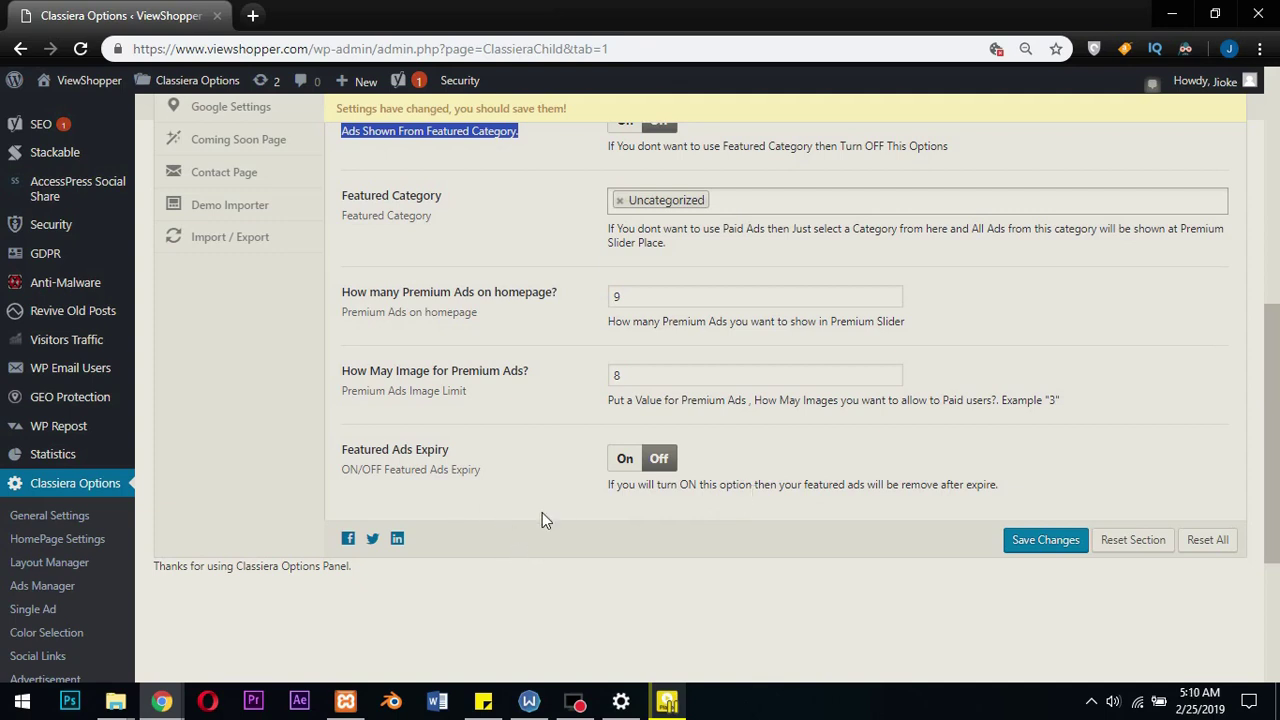
scroll(542, 512, "up", 5)
scroll(542, 512, "down", 5)
scroll(535, 512, "up", 5)
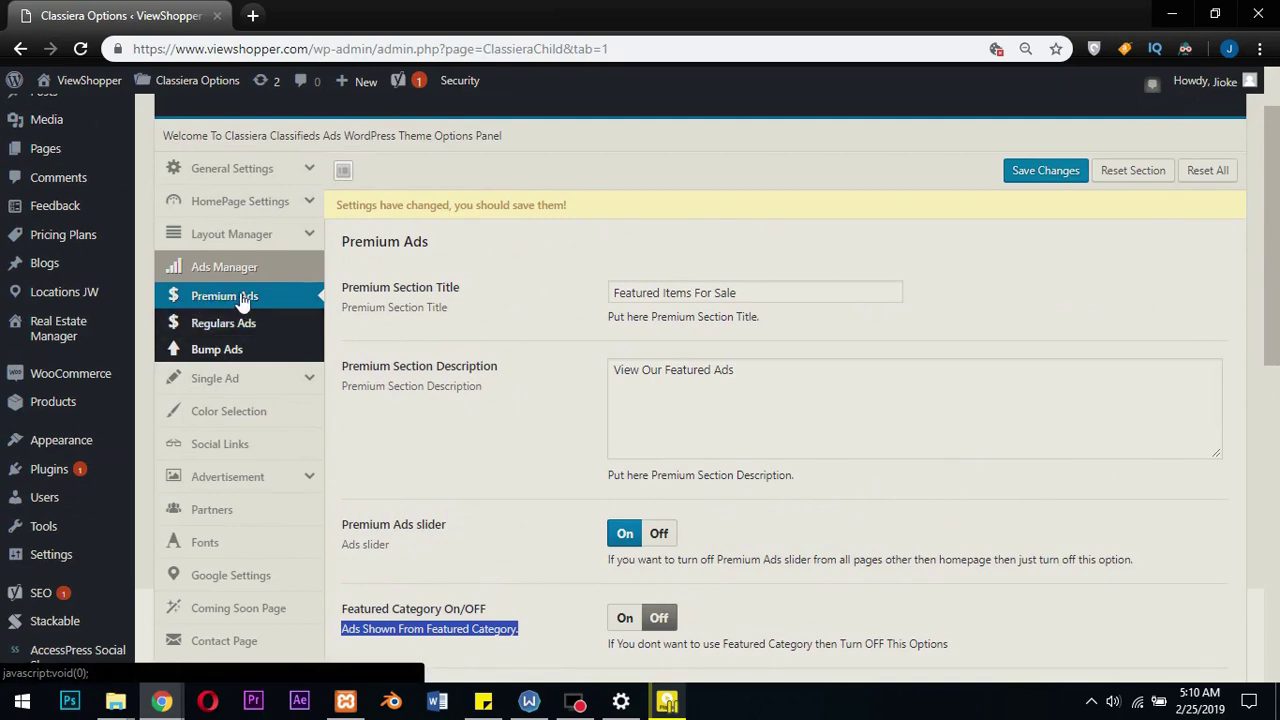
scroll(579, 443, "down", 5)
scroll(583, 487, "up", 2)
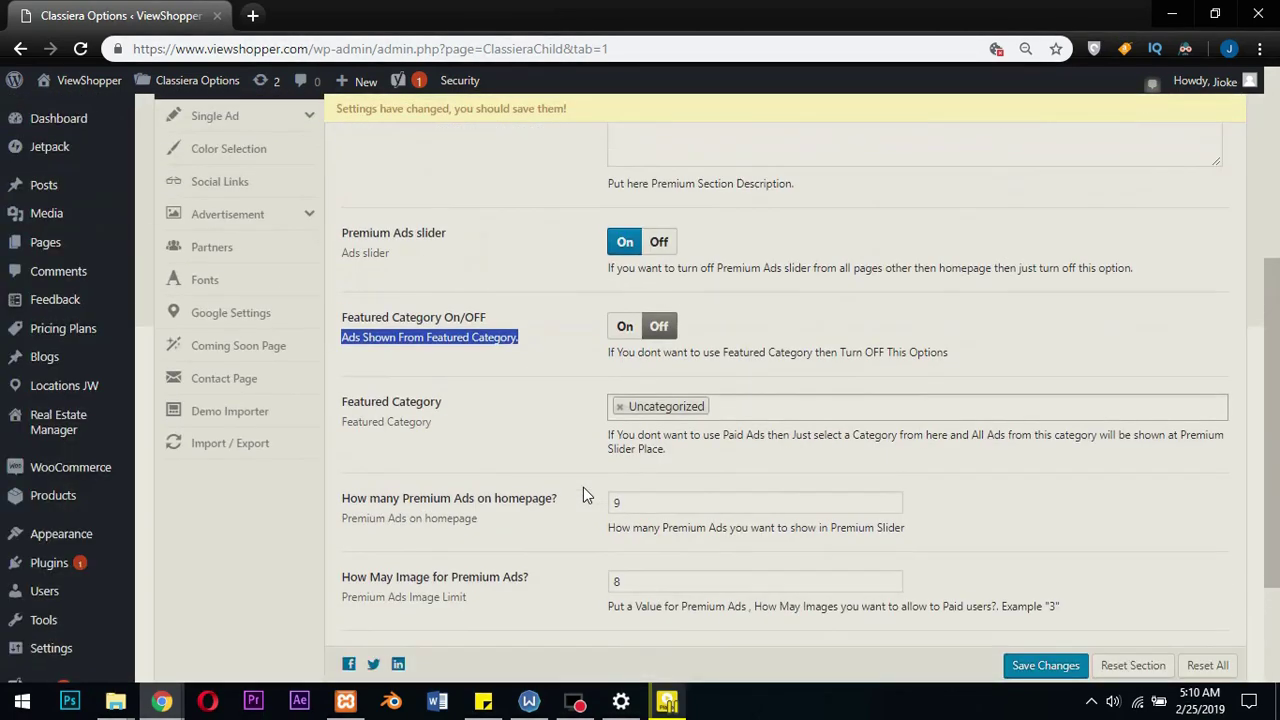
scroll(583, 487, "down", 2)
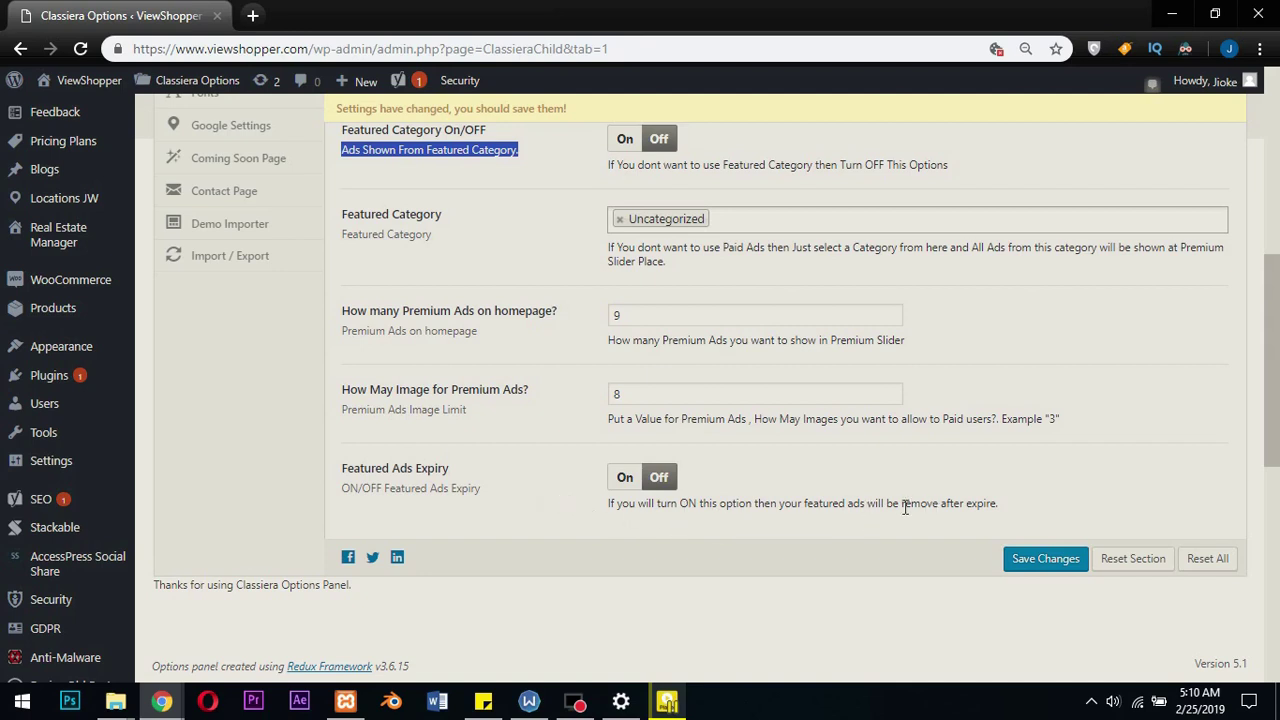
left_click_drag(998, 504, 602, 517)
scroll(455, 490, "up", 4)
left_click(219, 260)
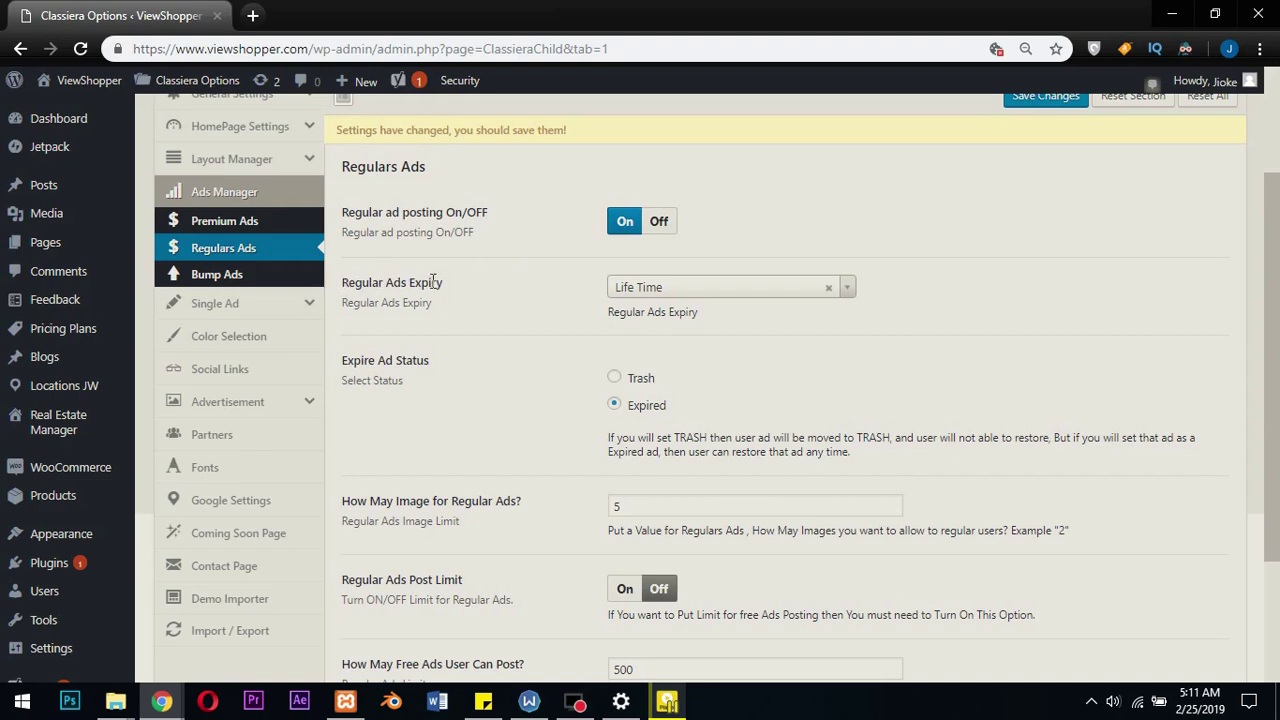
left_click(846, 287)
scroll(663, 449, "up", 1)
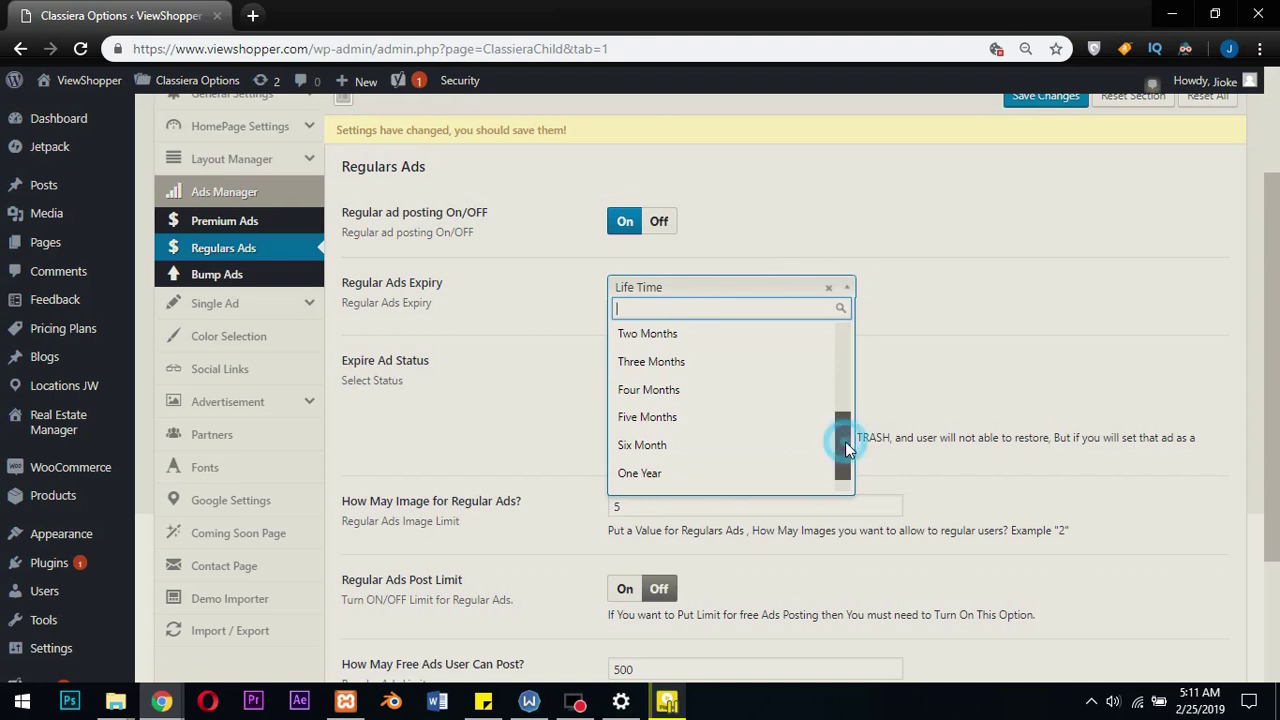
left_click_drag(845, 441, 837, 343)
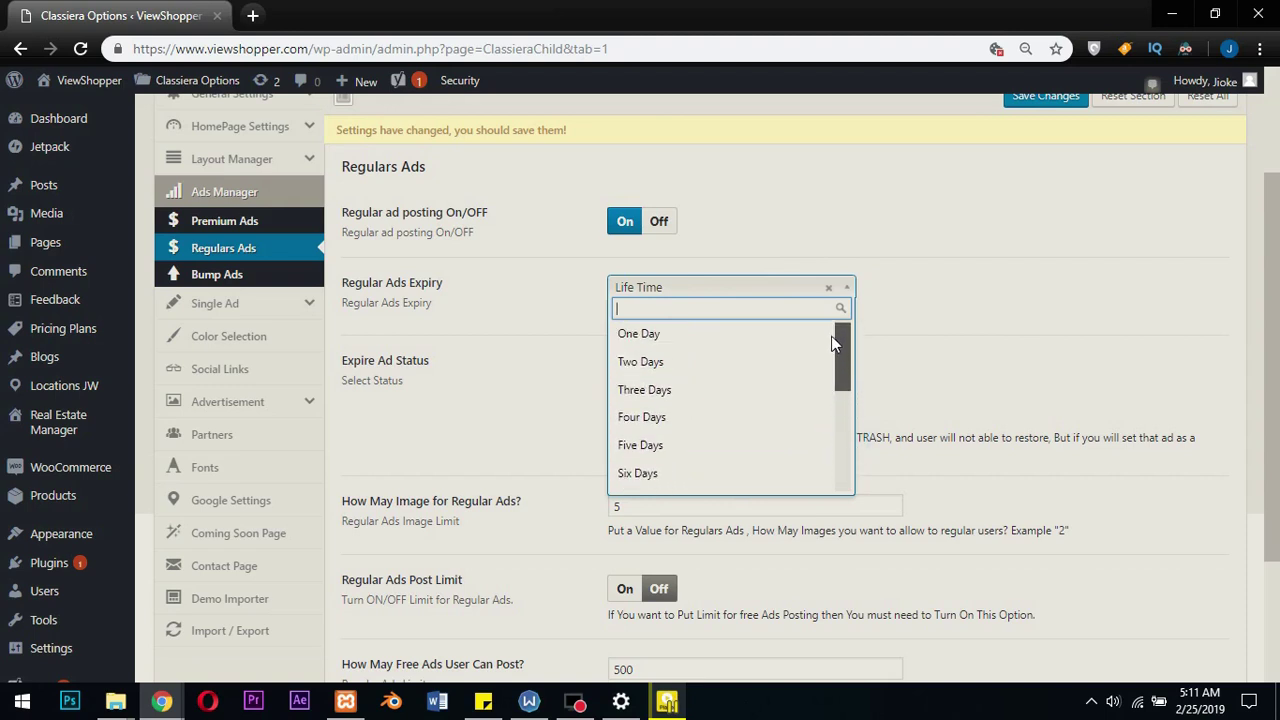
left_click(548, 270)
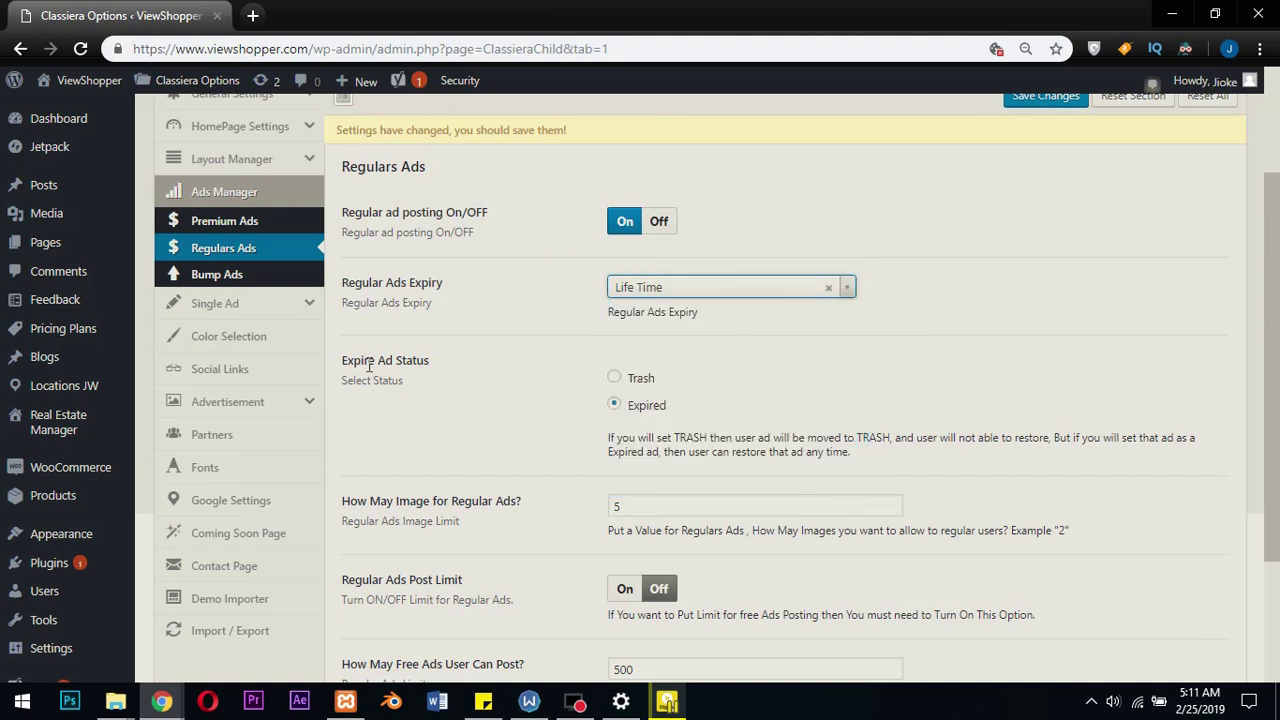
left_click_drag(342, 360, 428, 363)
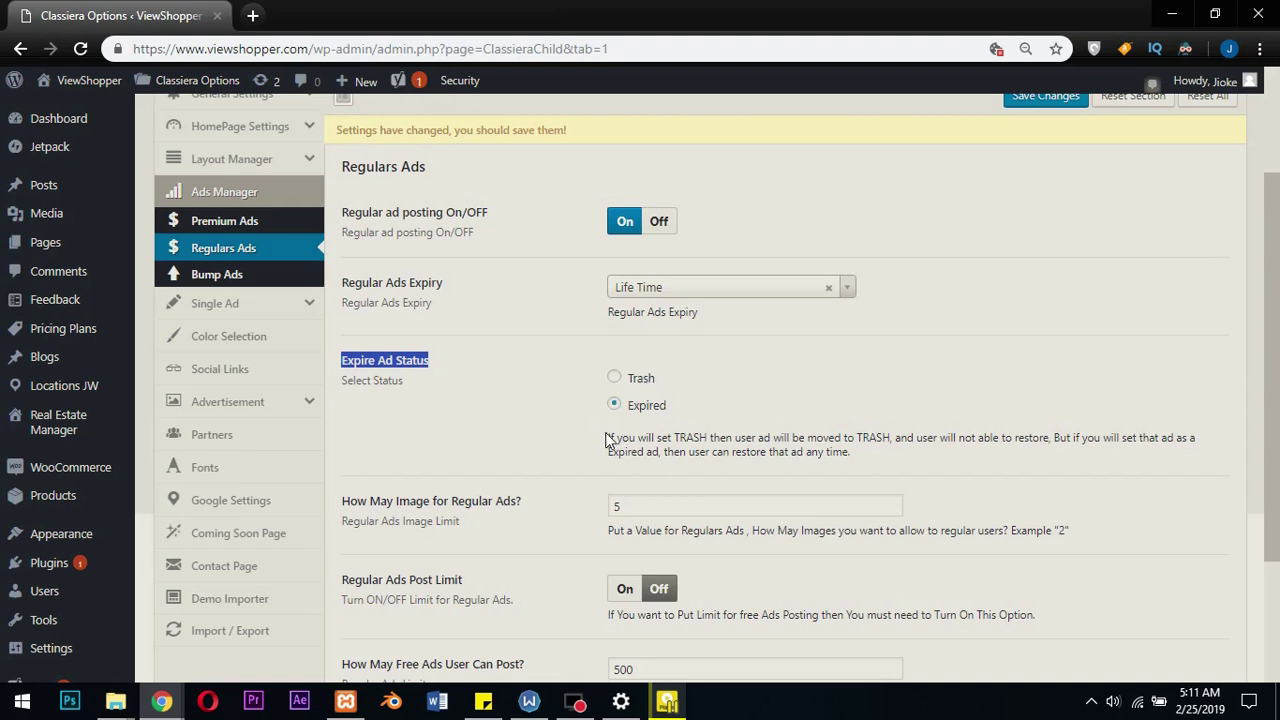
left_click_drag(606, 437, 851, 457)
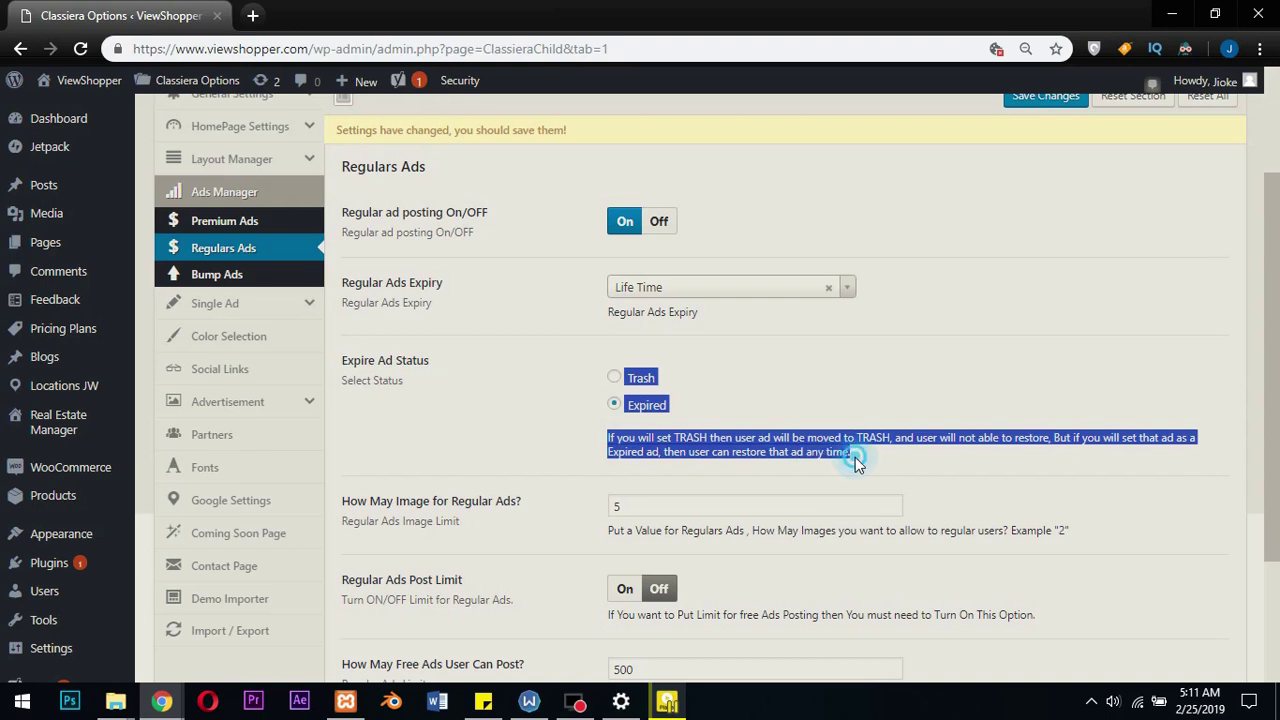
left_click(855, 457)
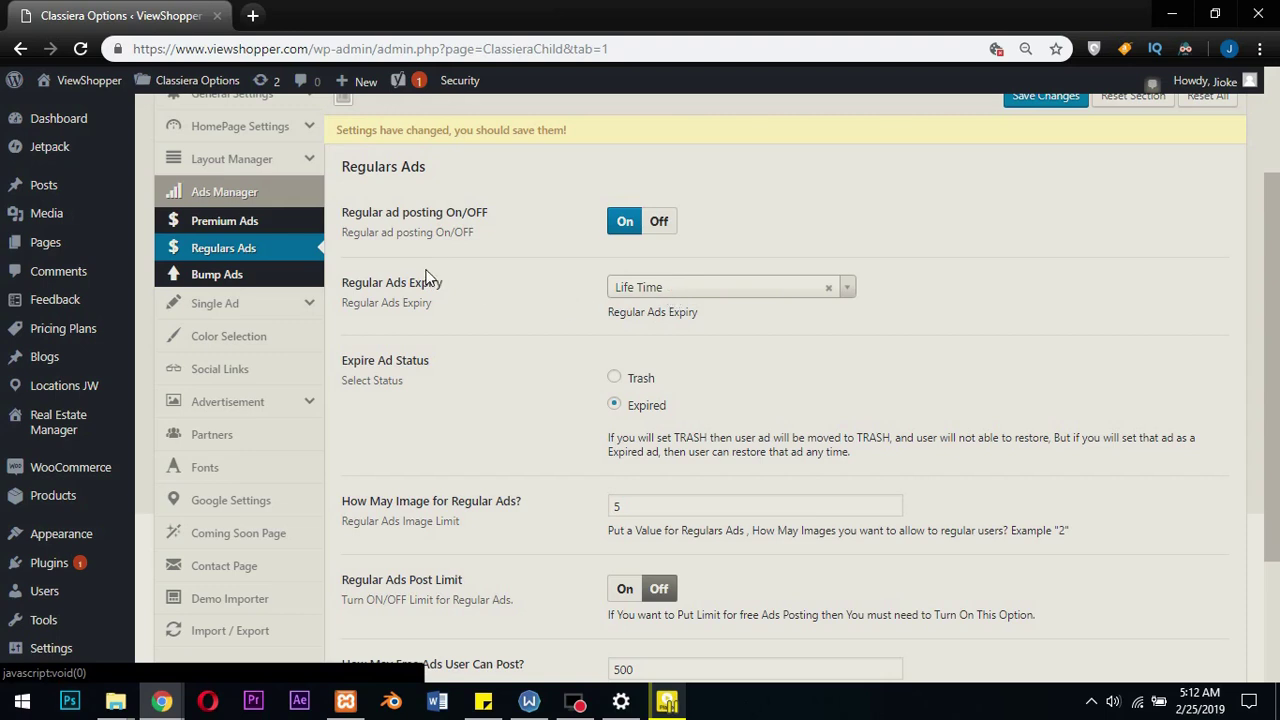
Change Regular Ads Expiry to One Month, keeping the Expired status for expired ads.
left_click_drag(341, 282, 877, 460)
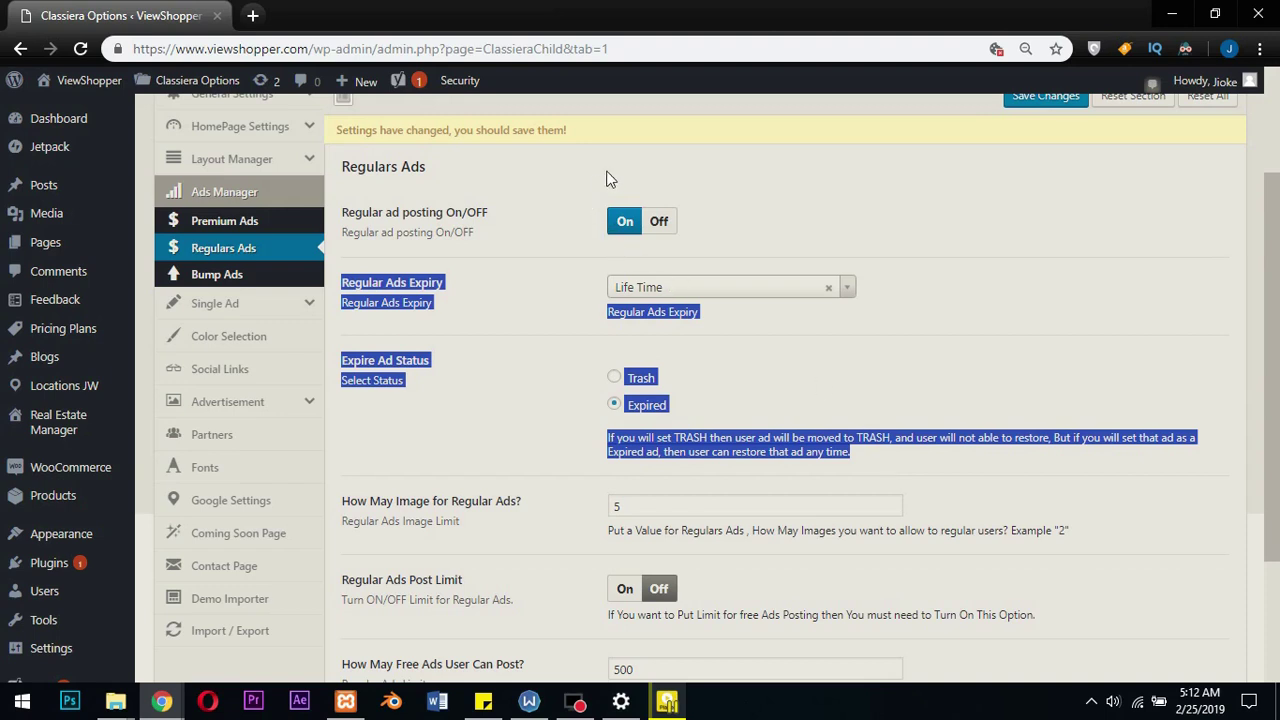
left_click(622, 224)
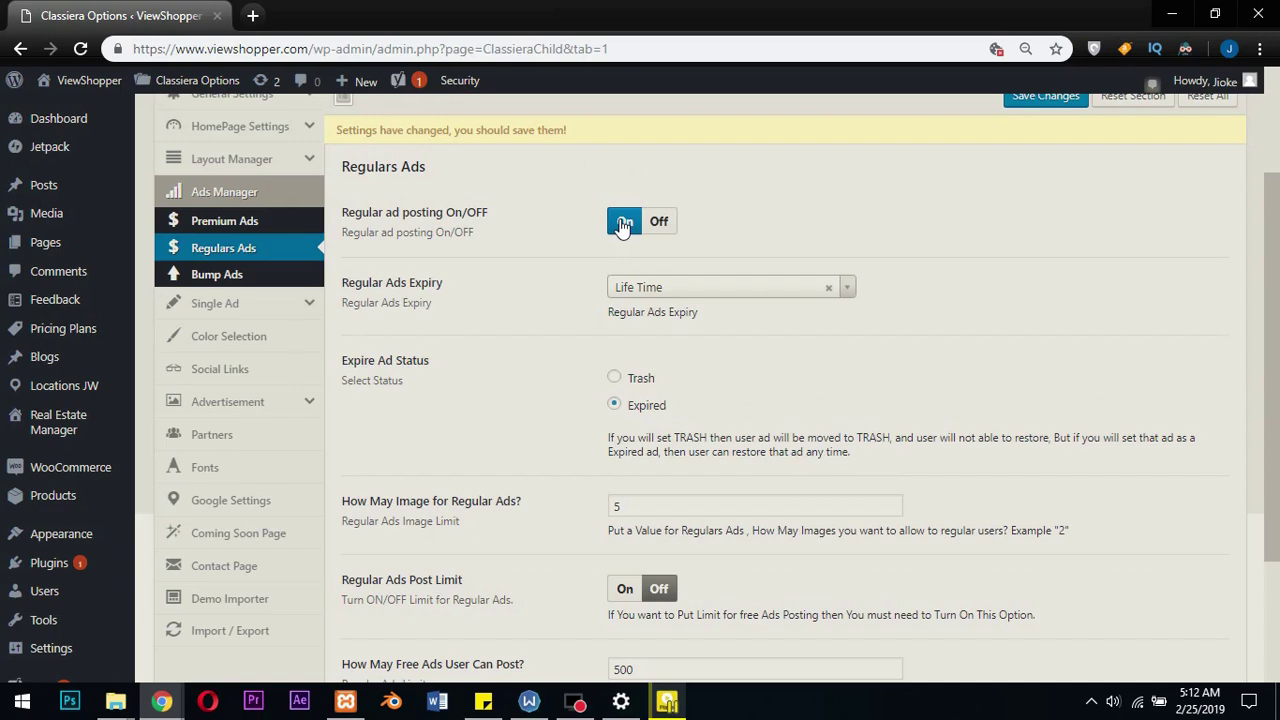
left_click(847, 287)
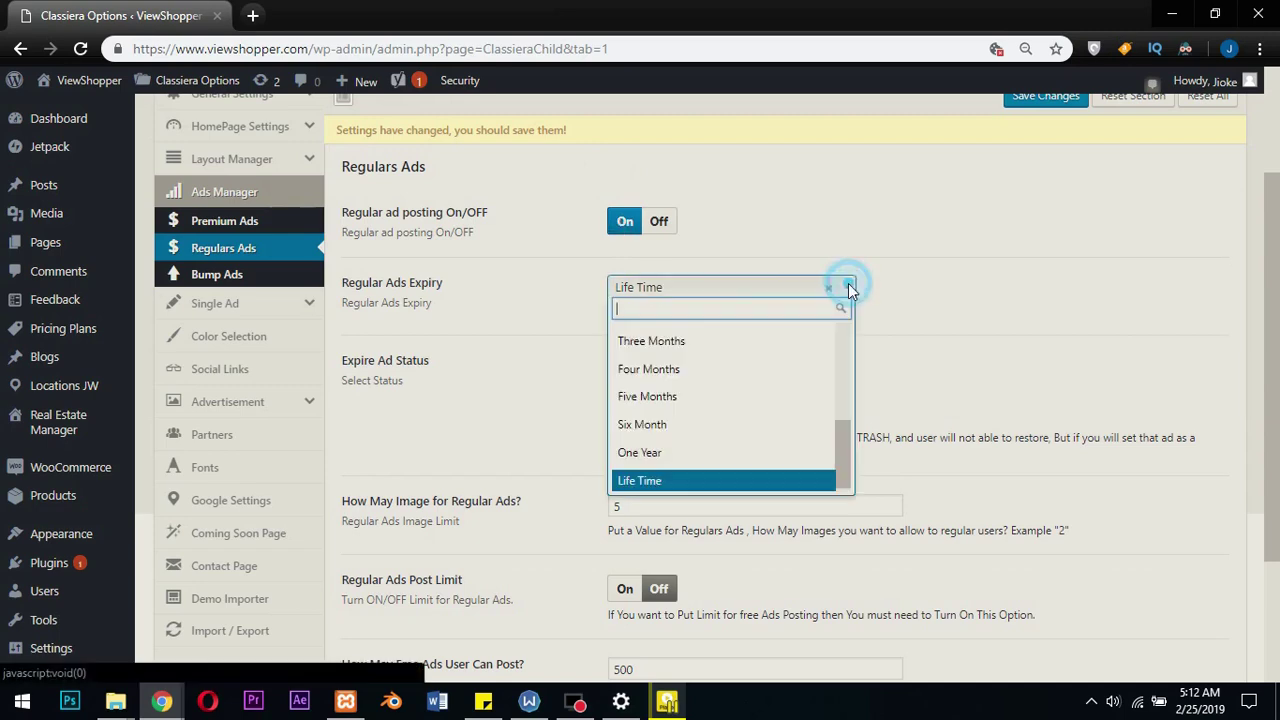
scroll(788, 360, "up", 5)
scroll(1000, 403, "down", 2)
scroll(740, 405, "down", 1)
left_click(694, 416)
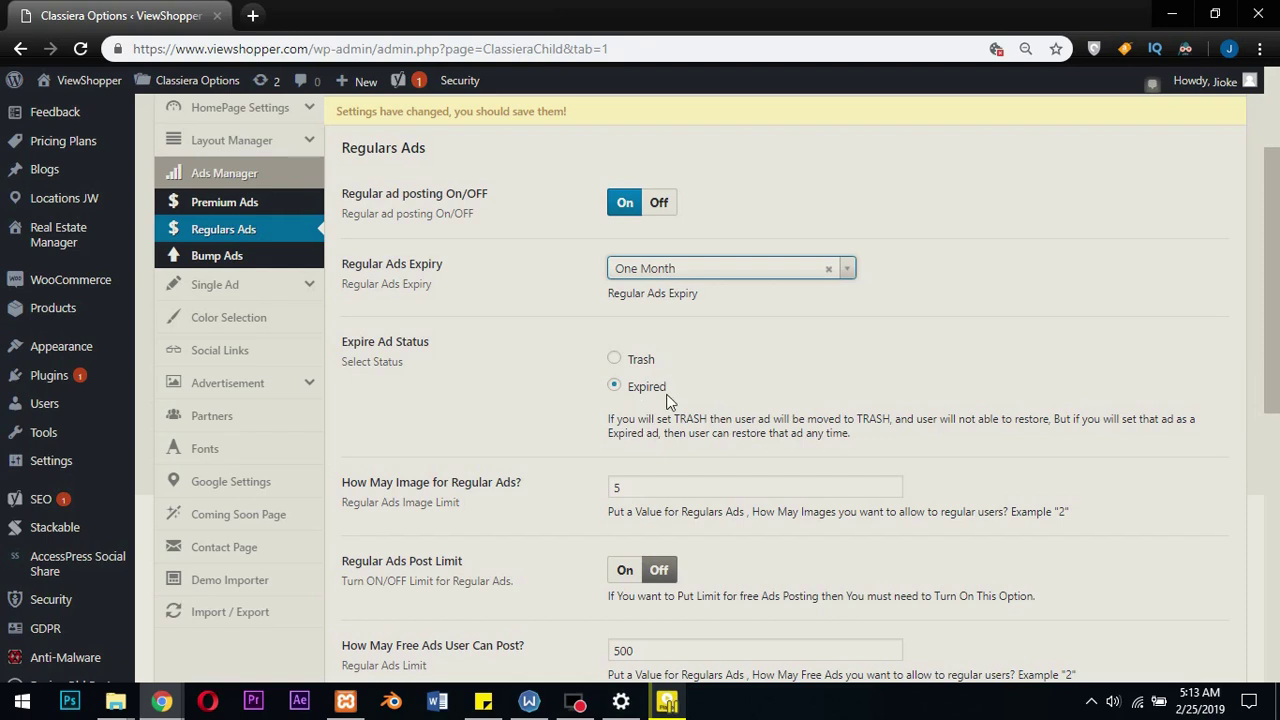
left_click_drag(674, 400, 630, 392)
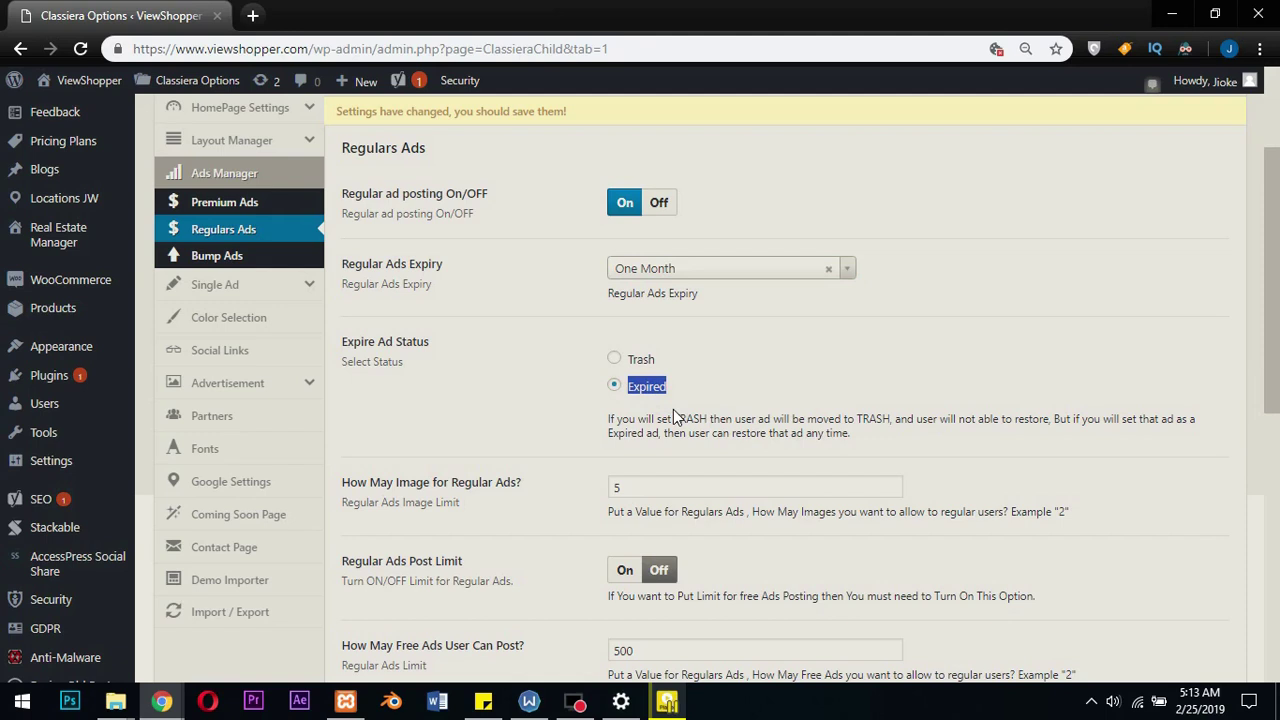
Turn on the Regular Ads post limit and select the 500 free ads value.
scroll(673, 415, "down", 3)
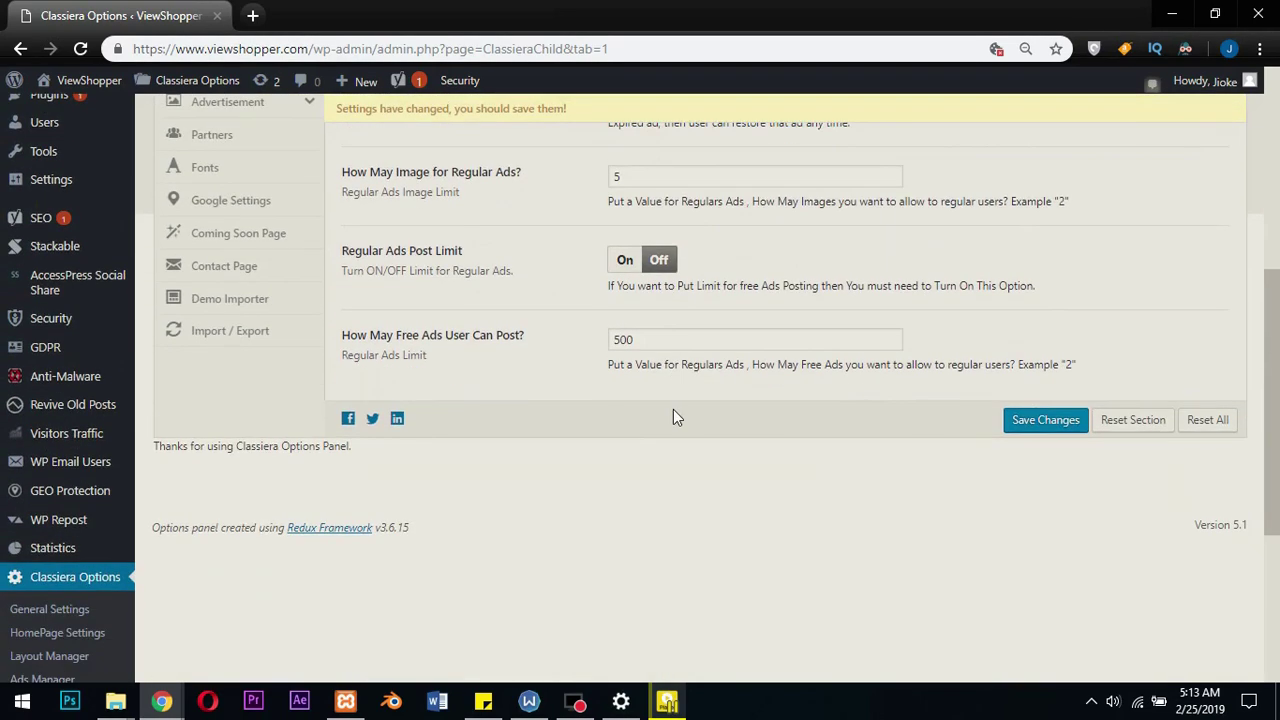
left_click_drag(340, 252, 514, 303)
left_click(514, 303)
left_click(625, 262)
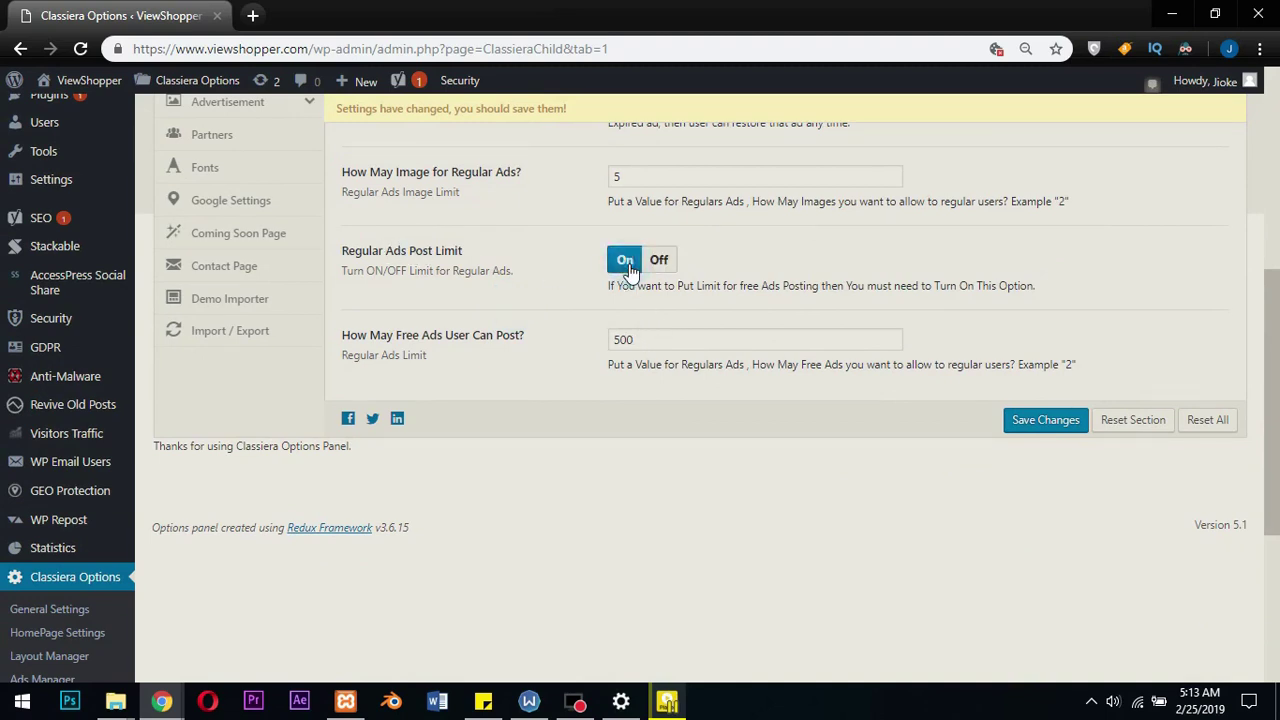
left_click(631, 339)
left_click_drag(634, 339, 613, 339)
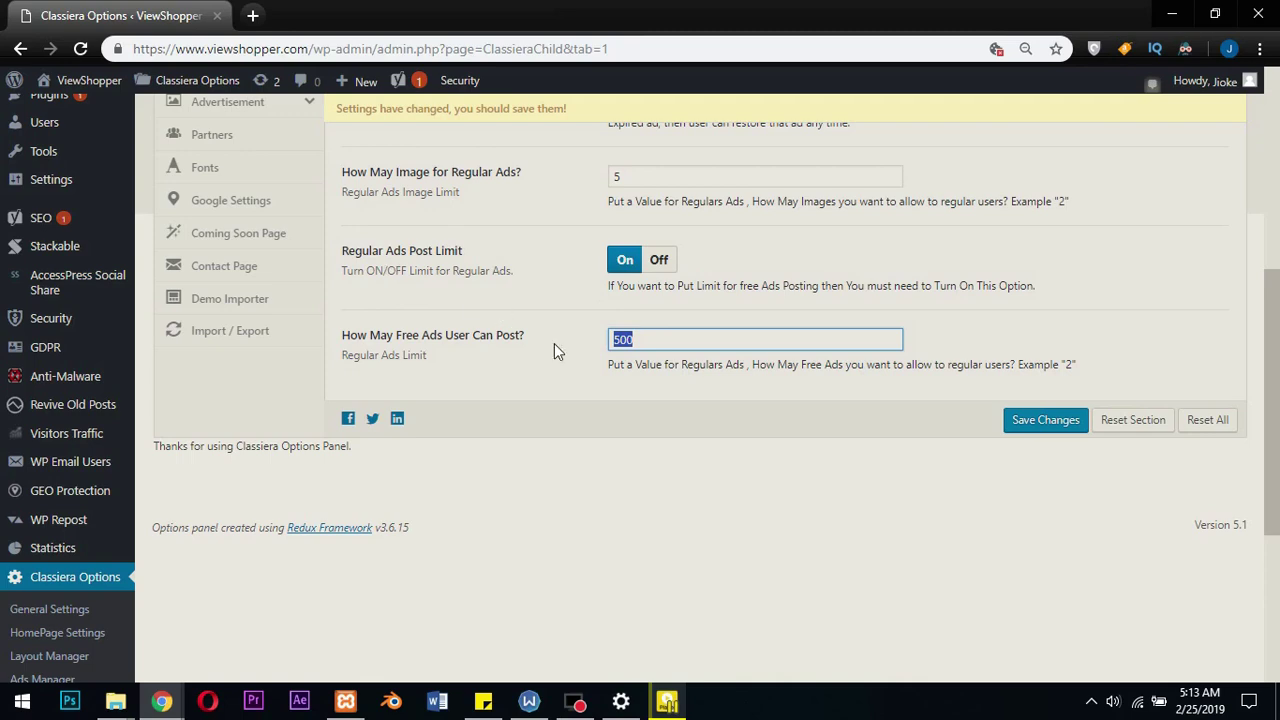
scroll(530, 410, "up", 2)
scroll(530, 410, "up", 3)
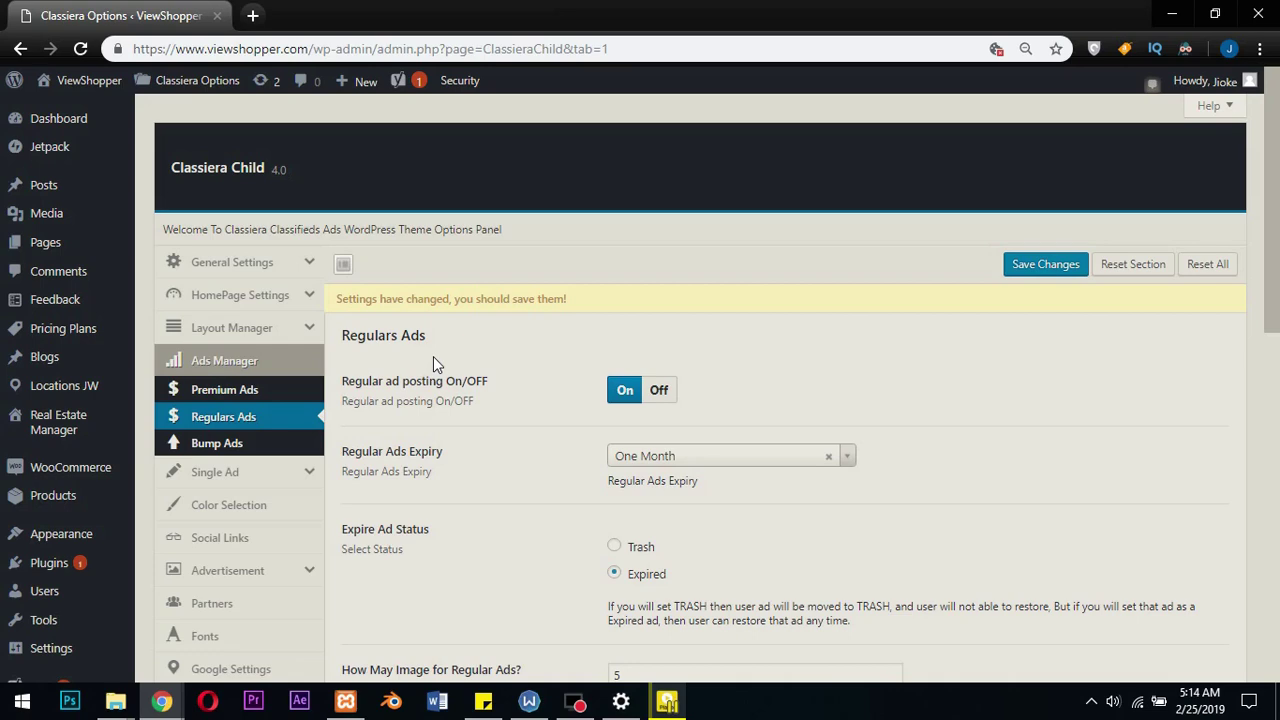
Turn the Regular Ads post limit back Off and recheck the 500 free ads value.
scroll(433, 356, "down", 5)
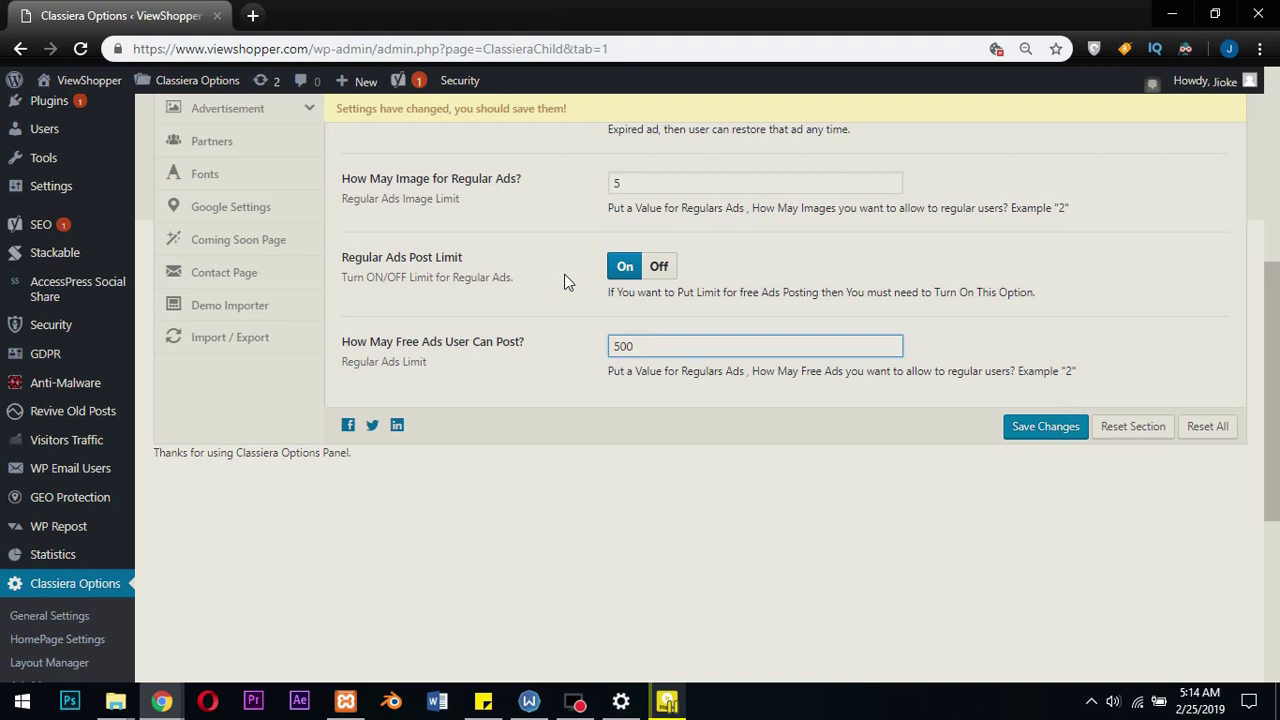
left_click(660, 272)
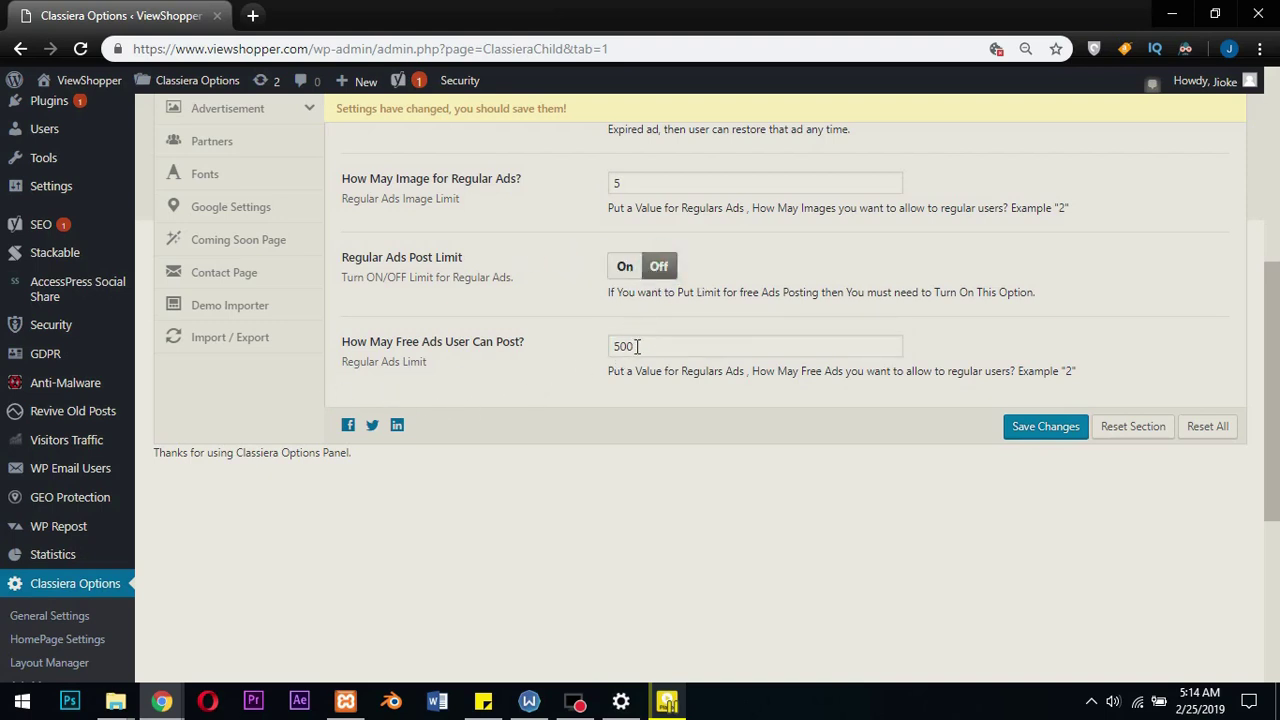
left_click_drag(634, 346, 591, 351)
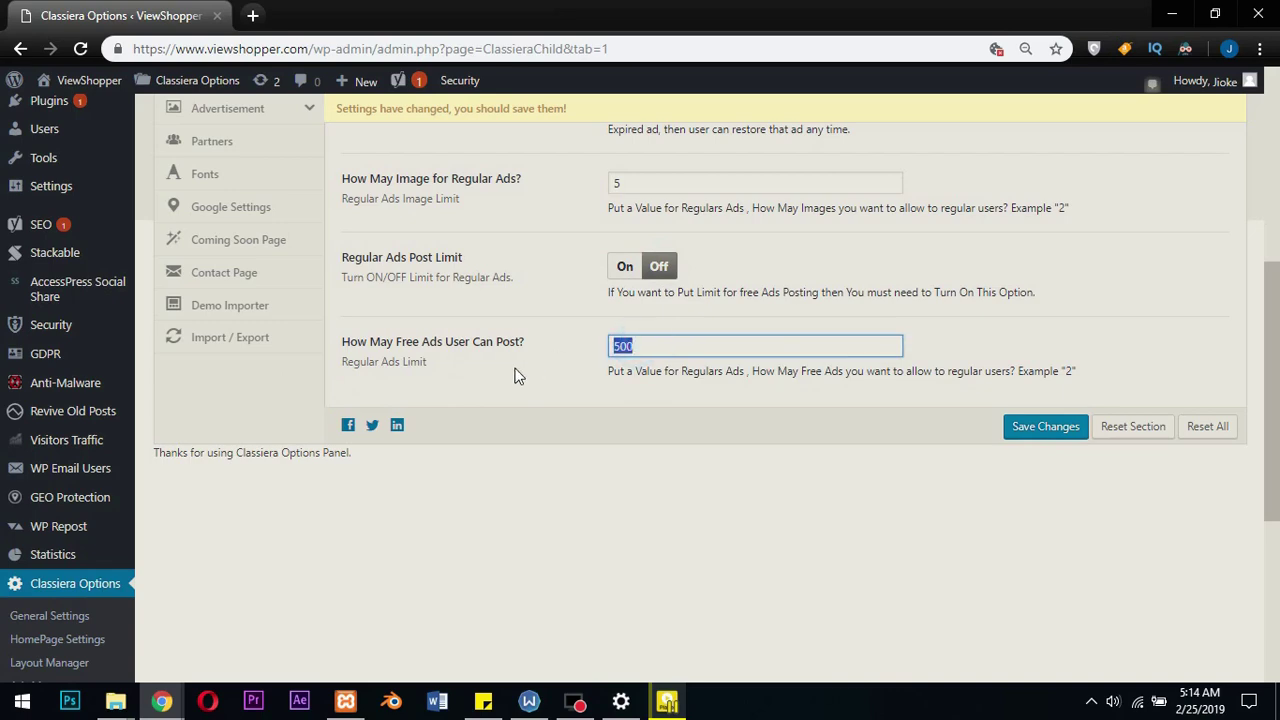
scroll(516, 374, "up", 1)
scroll(516, 374, "up", 4)
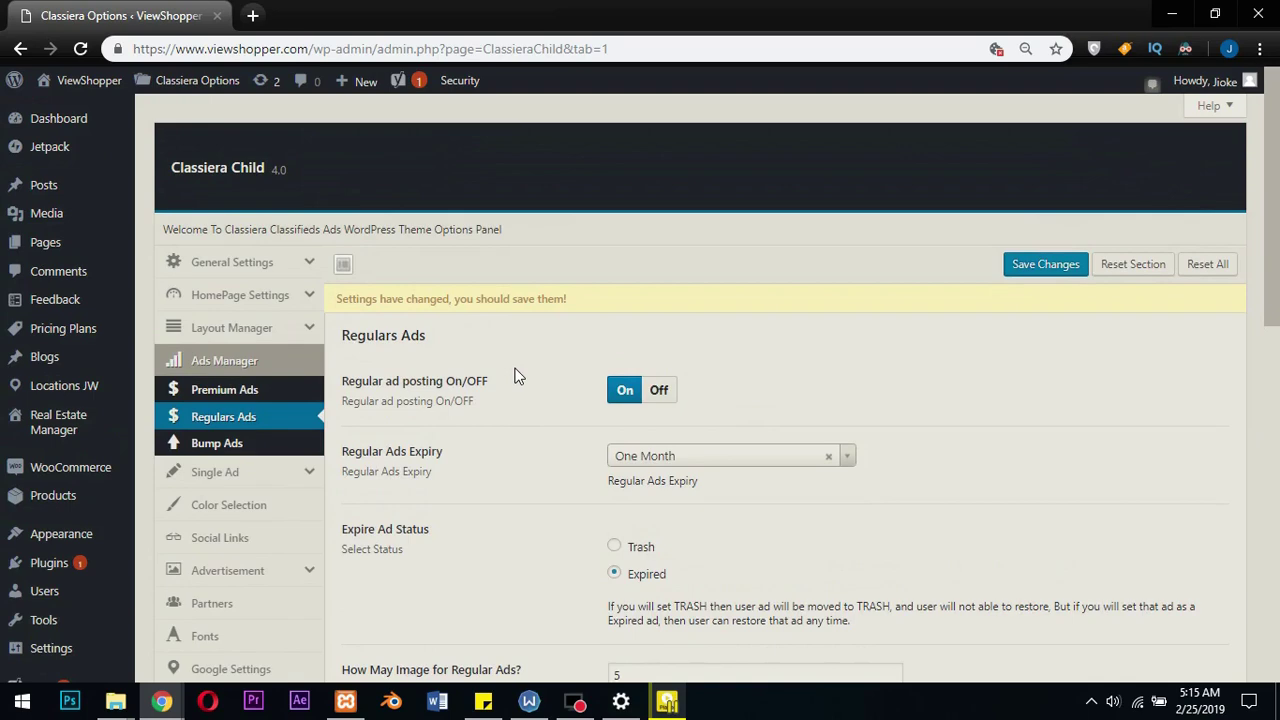
scroll(516, 374, "down", 2)
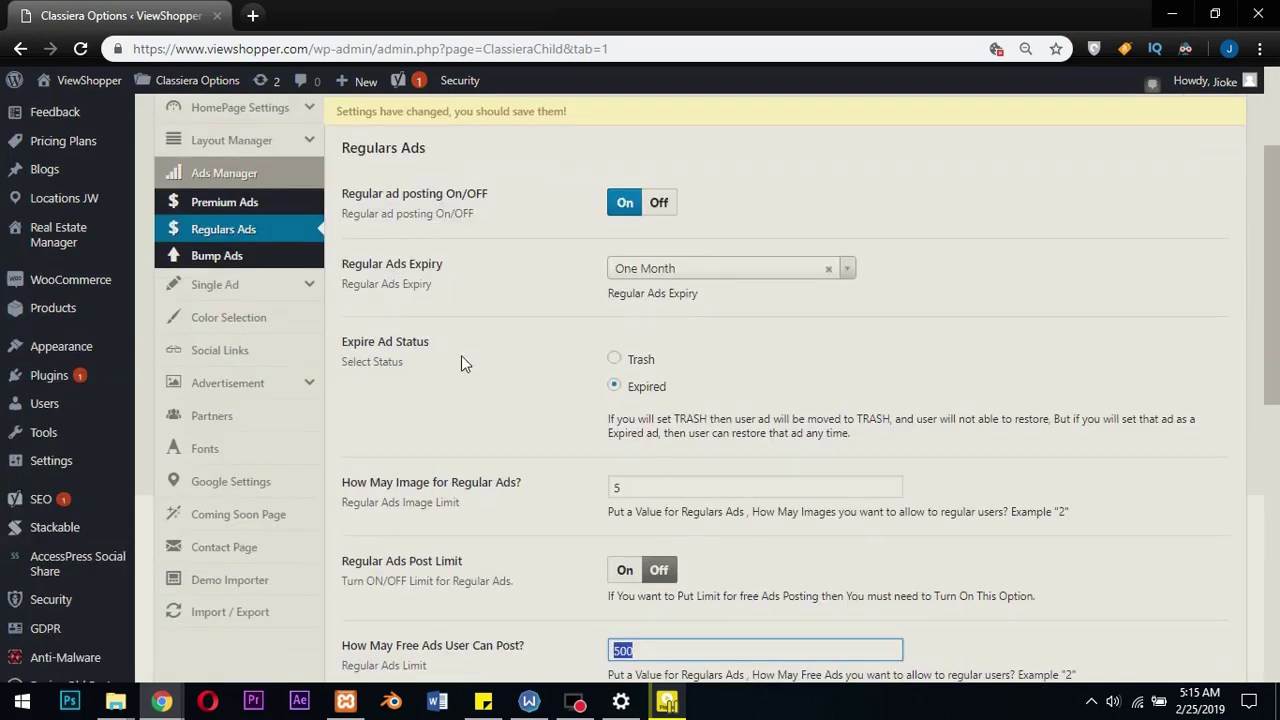
Open Bump Ads under Ads Manager and select its WooCommerce Product ID 10055.
left_click(220, 258)
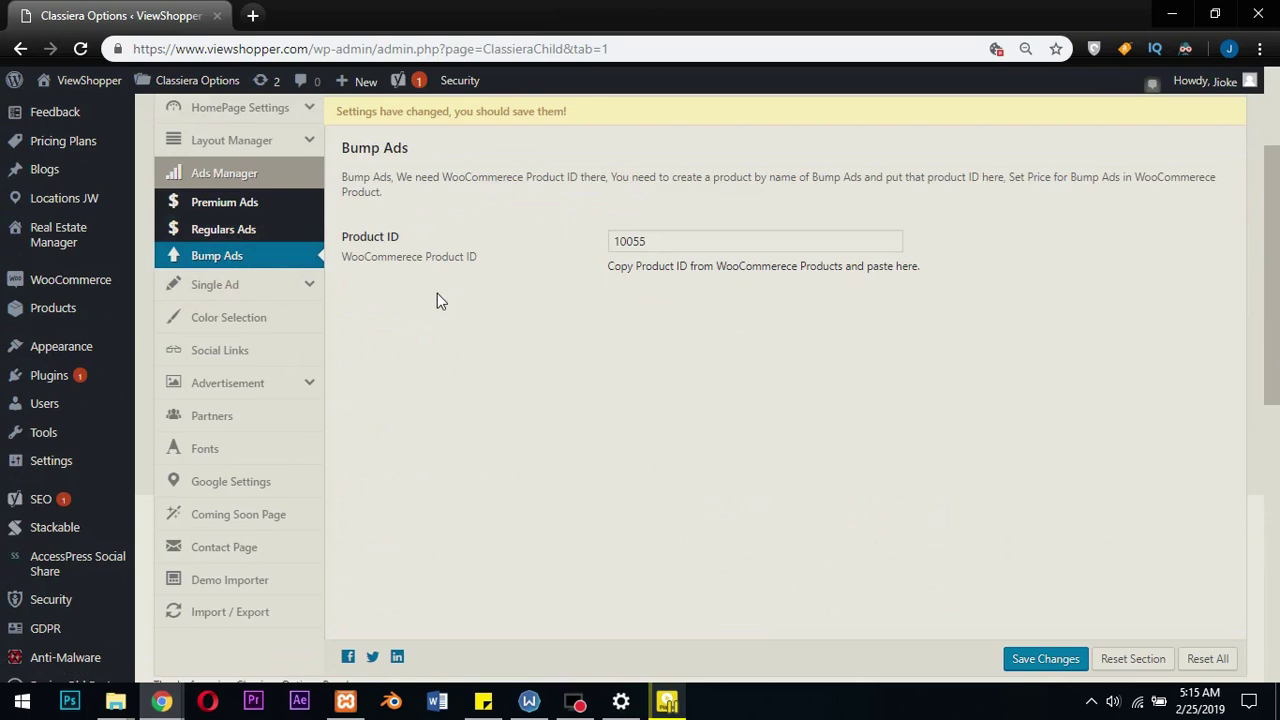
double_click(657, 242)
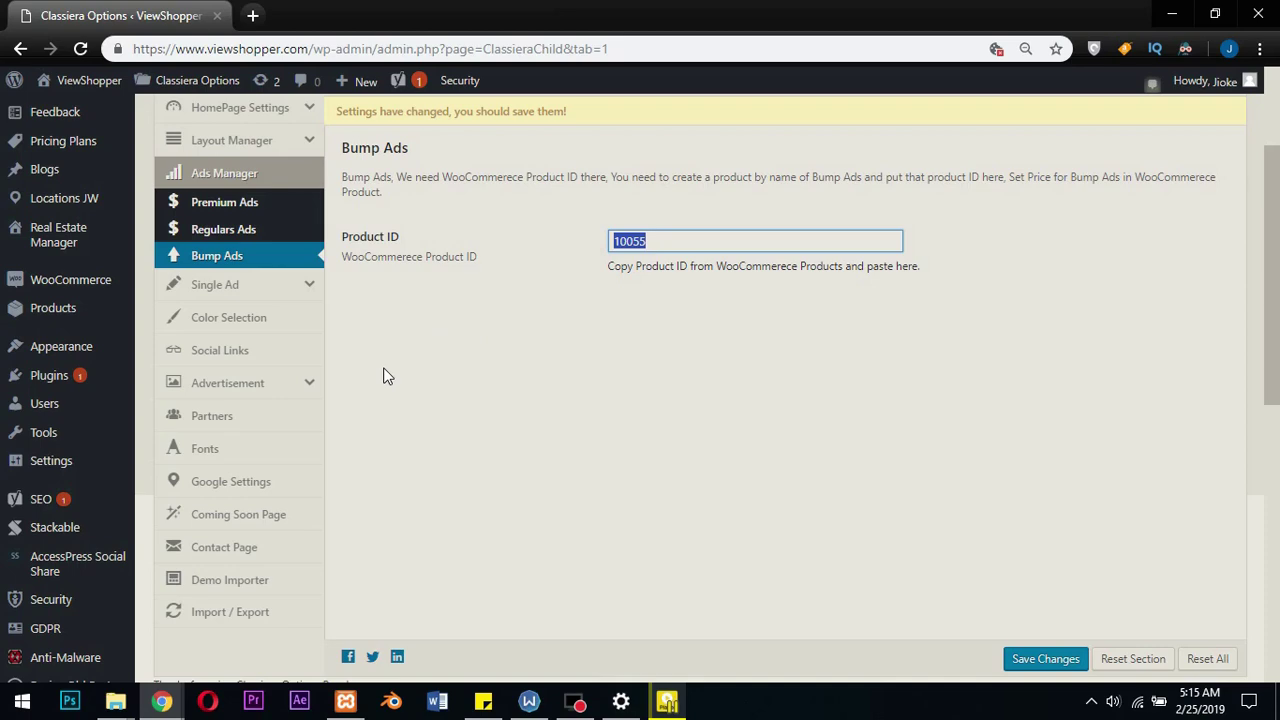
scroll(384, 372, "up", 1)
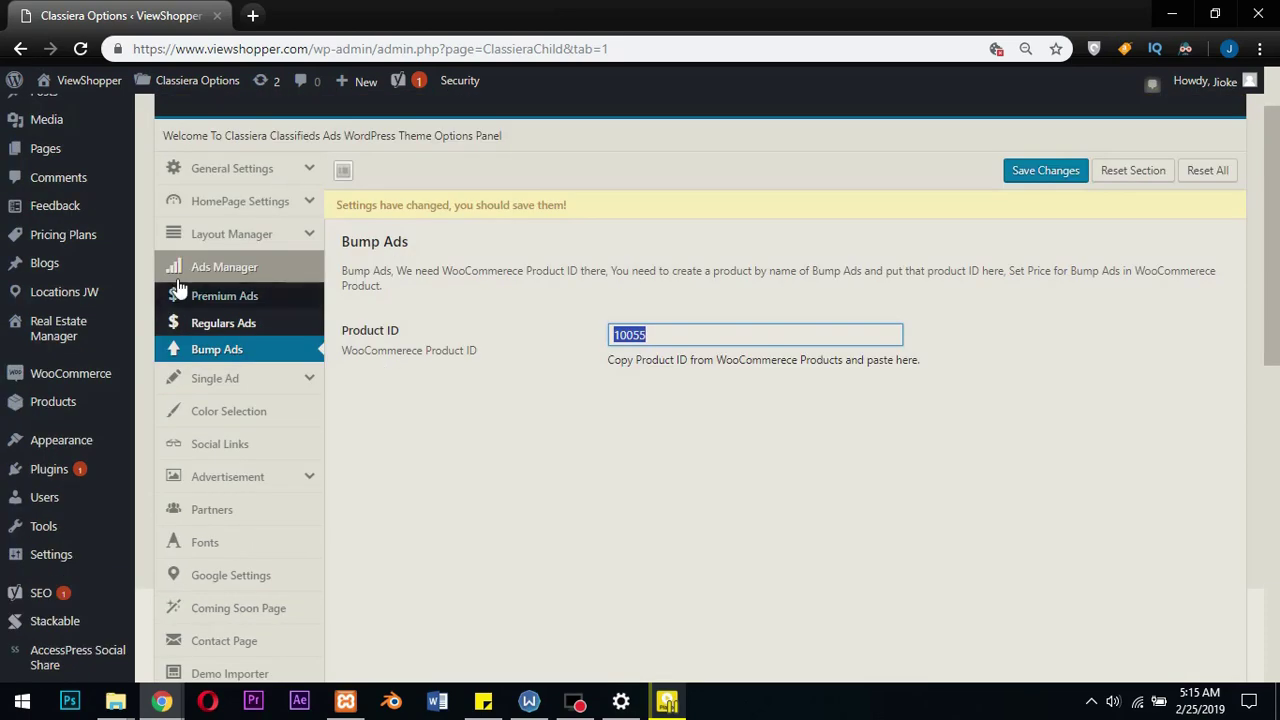
scroll(230, 264, "up", 1)
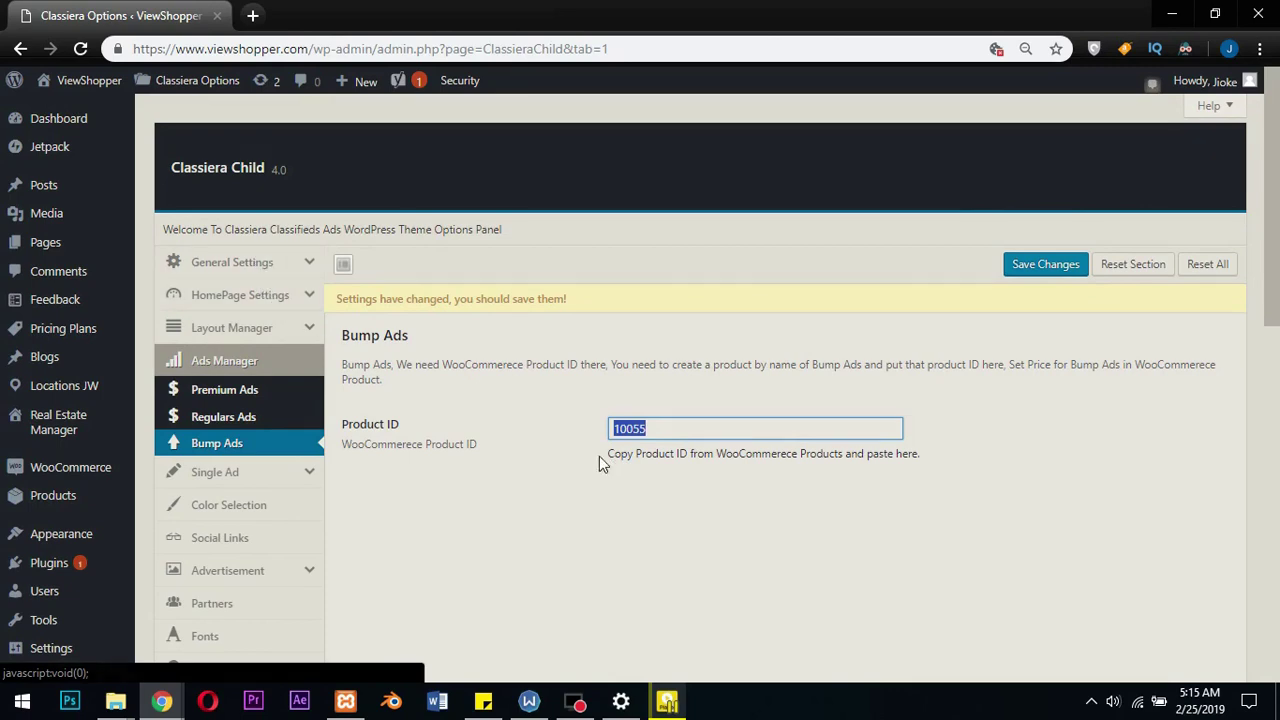
scroll(380, 463, "down", 2)
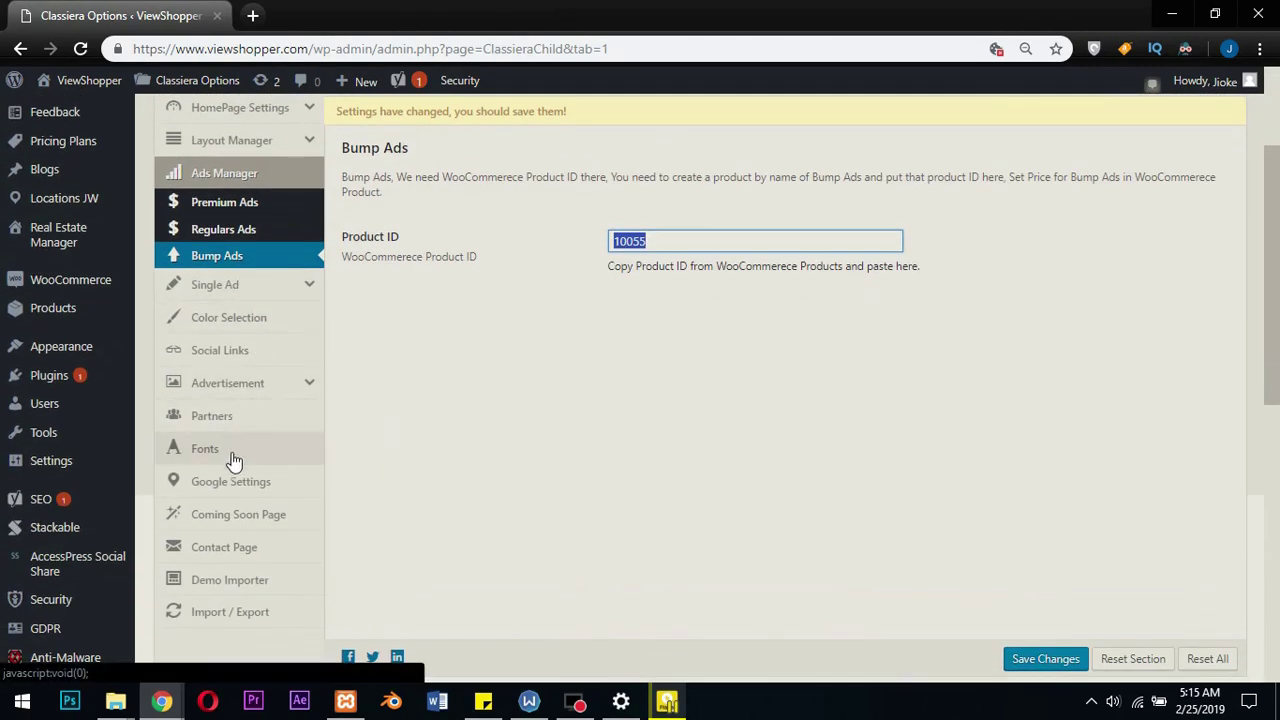
scroll(262, 525, "down", 1)
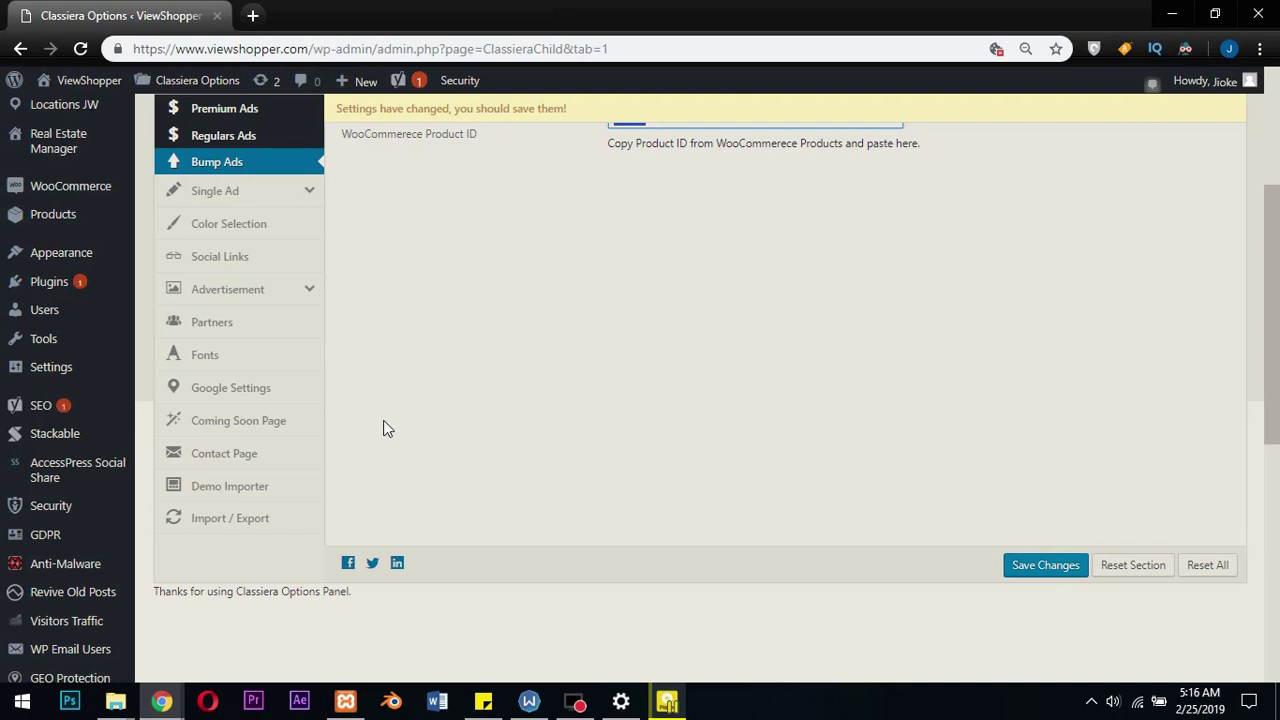
scroll(383, 420, "up", 3)
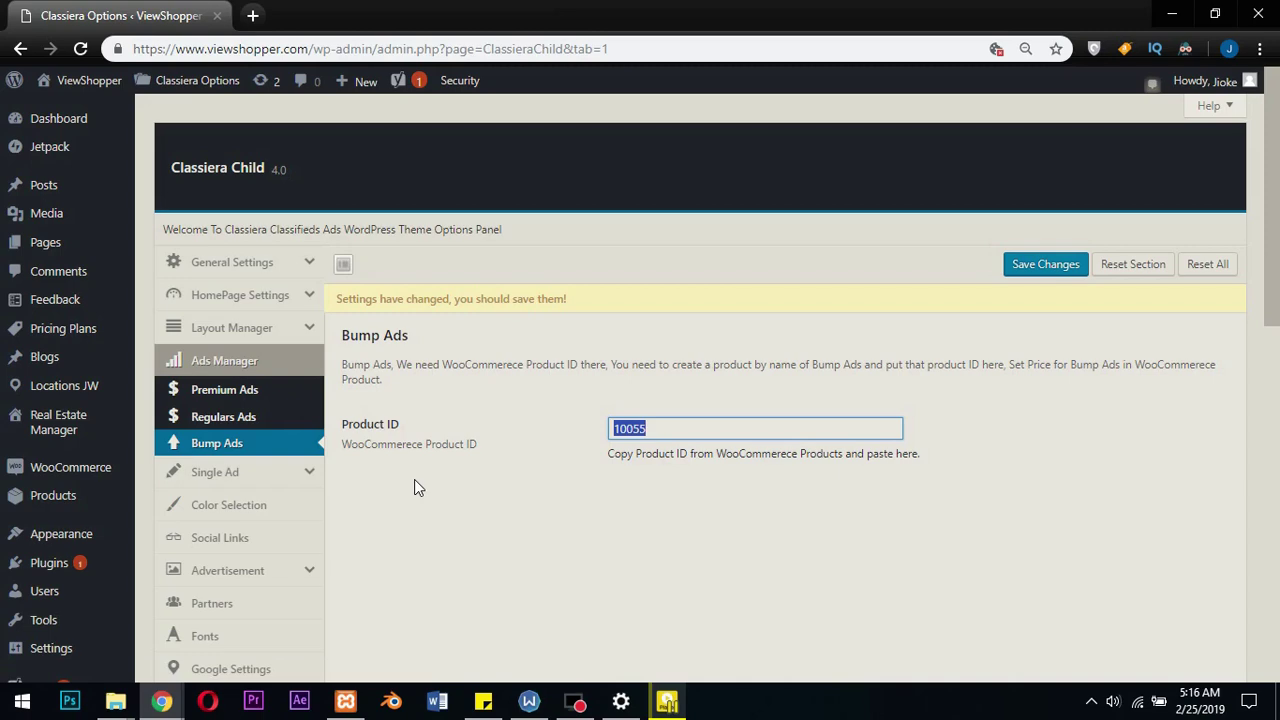
Restore the ViewShopper window to reveal the local admin, then maximize it again.
left_click(1215, 14)
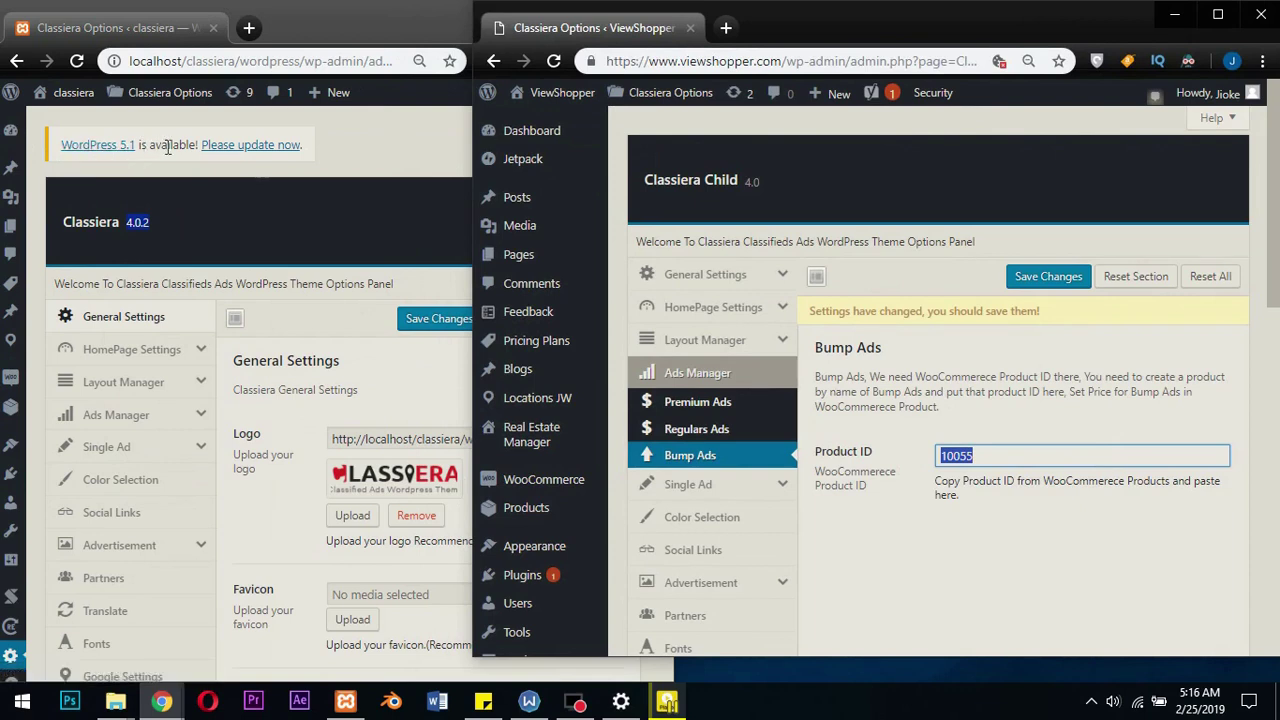
left_click(1216, 16)
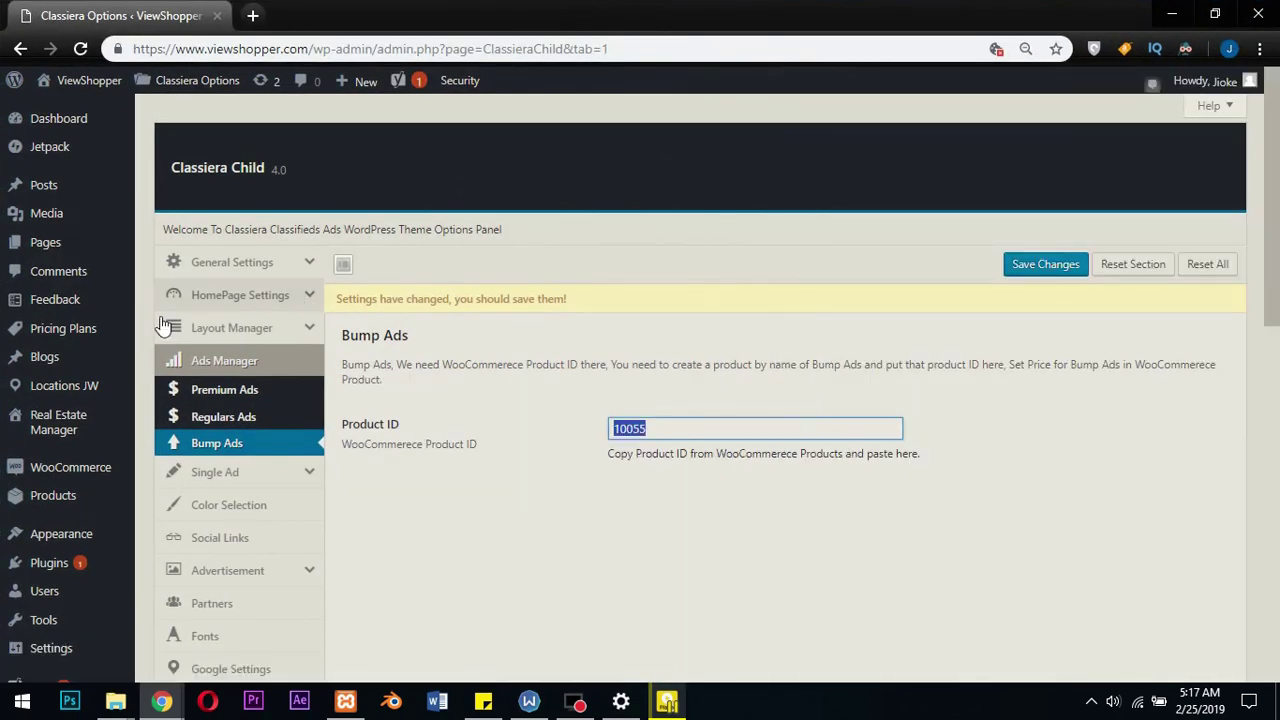
mouse_move(84, 358)
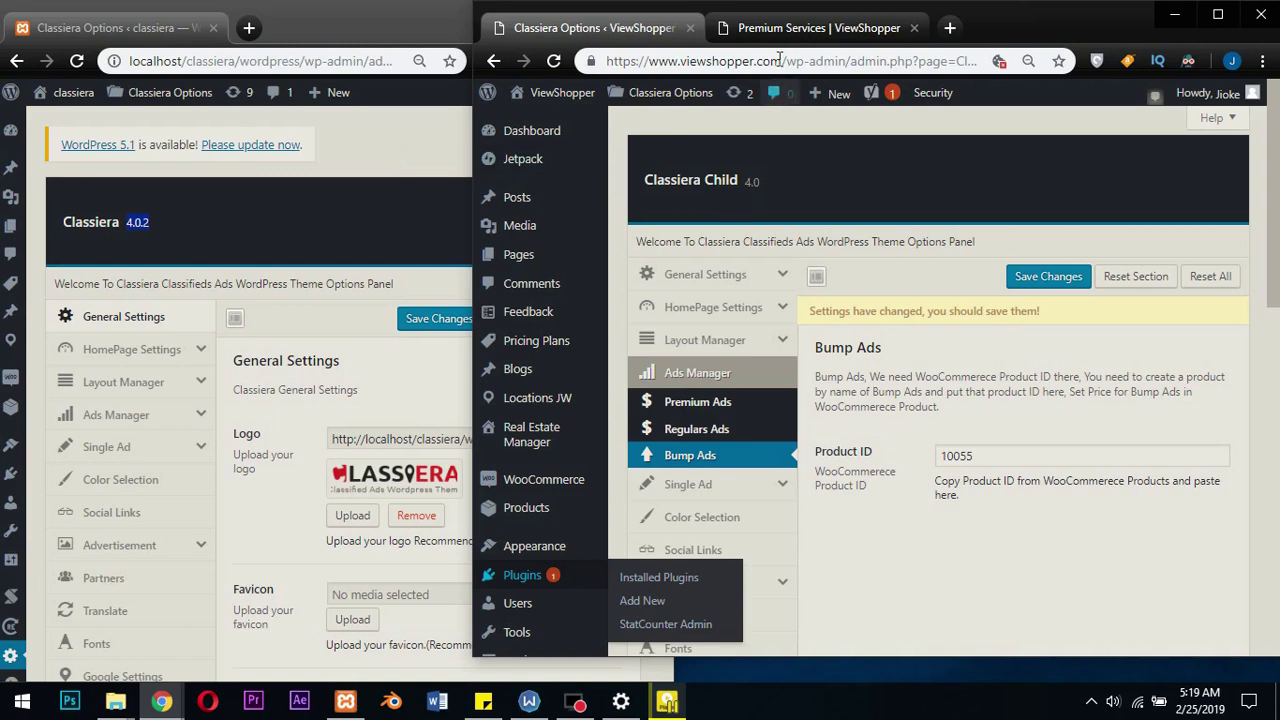
Maximize the Premium Services page, expand Bump Up Ads, Pay Per Post and Premium Ads, then collapse Premium Ads.
left_click(795, 32)
left_click(1216, 22)
left_click(1243, 318)
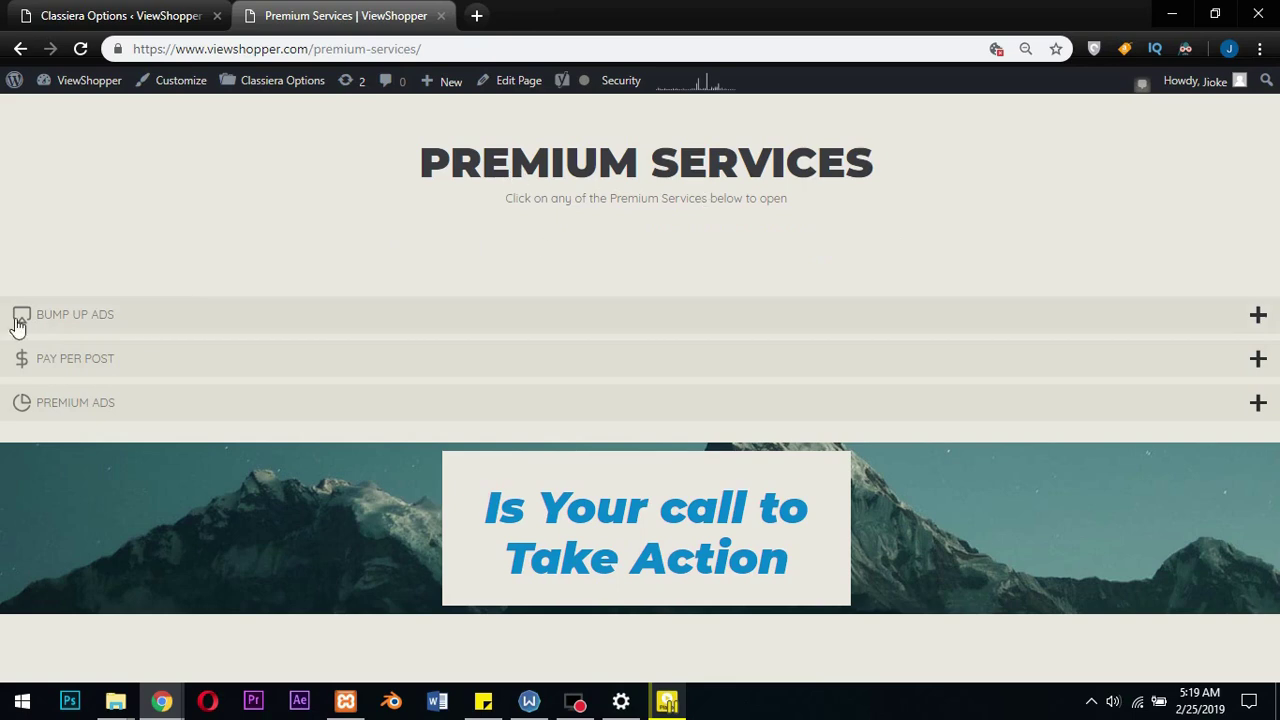
left_click(1258, 318)
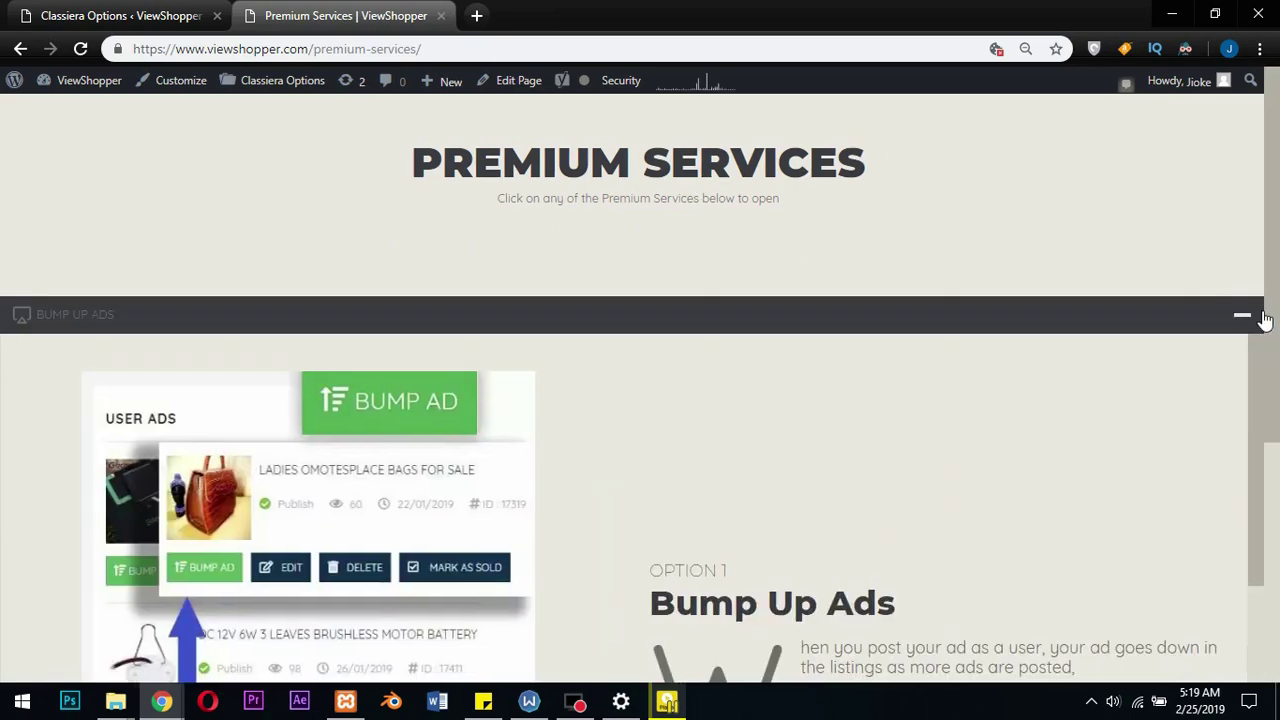
scroll(1257, 323, "down", 1)
scroll(1249, 343, "down", 5)
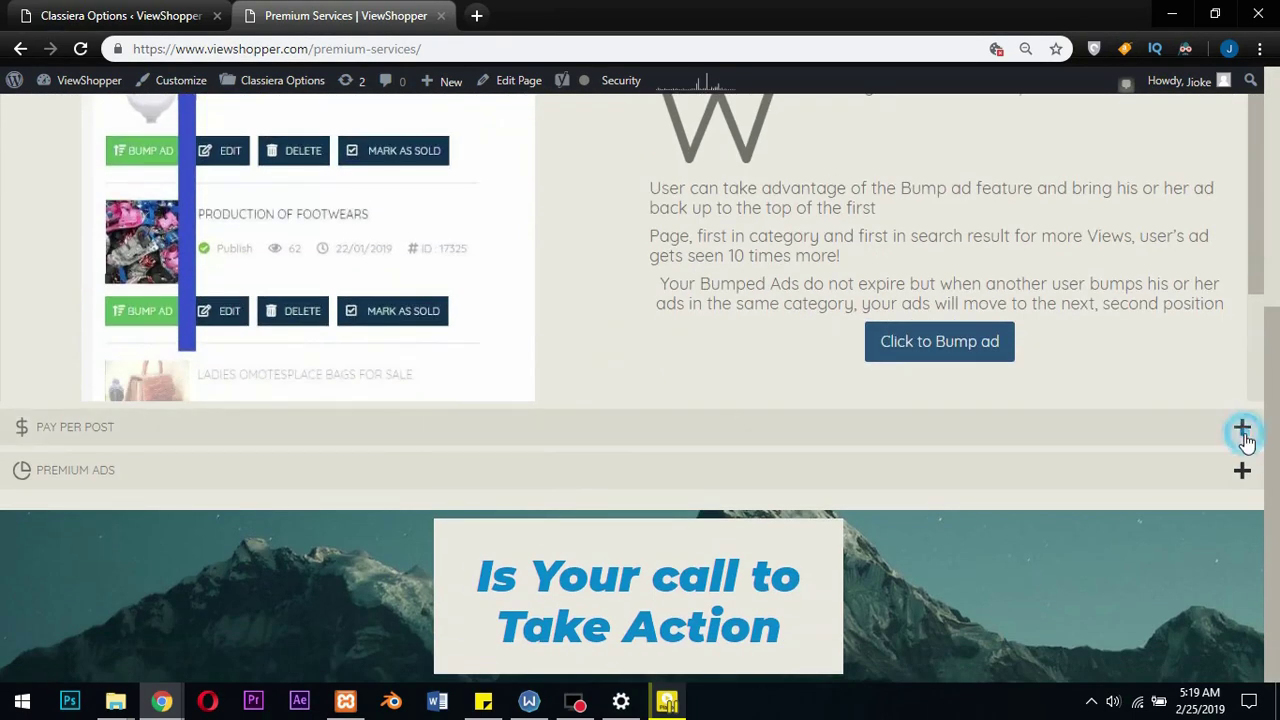
left_click(1243, 431)
left_click(1243, 475)
scroll(1230, 408, "down", 4)
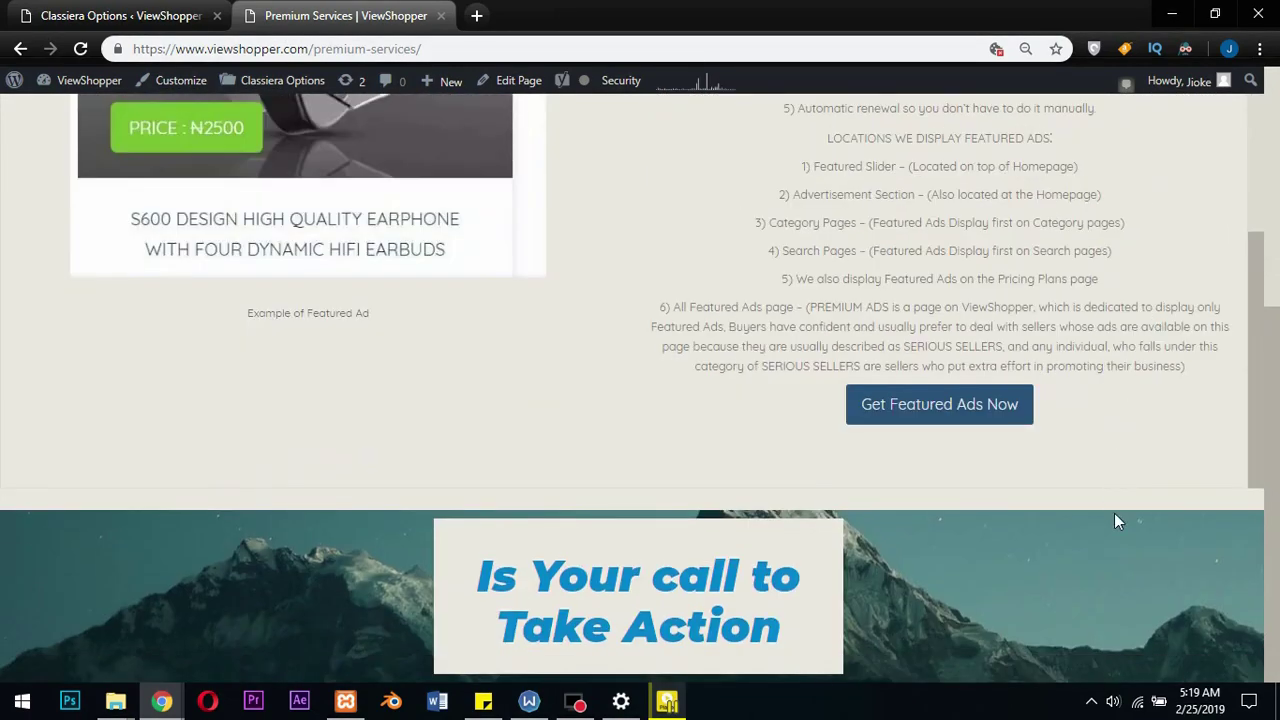
scroll(1157, 502, "up", 4)
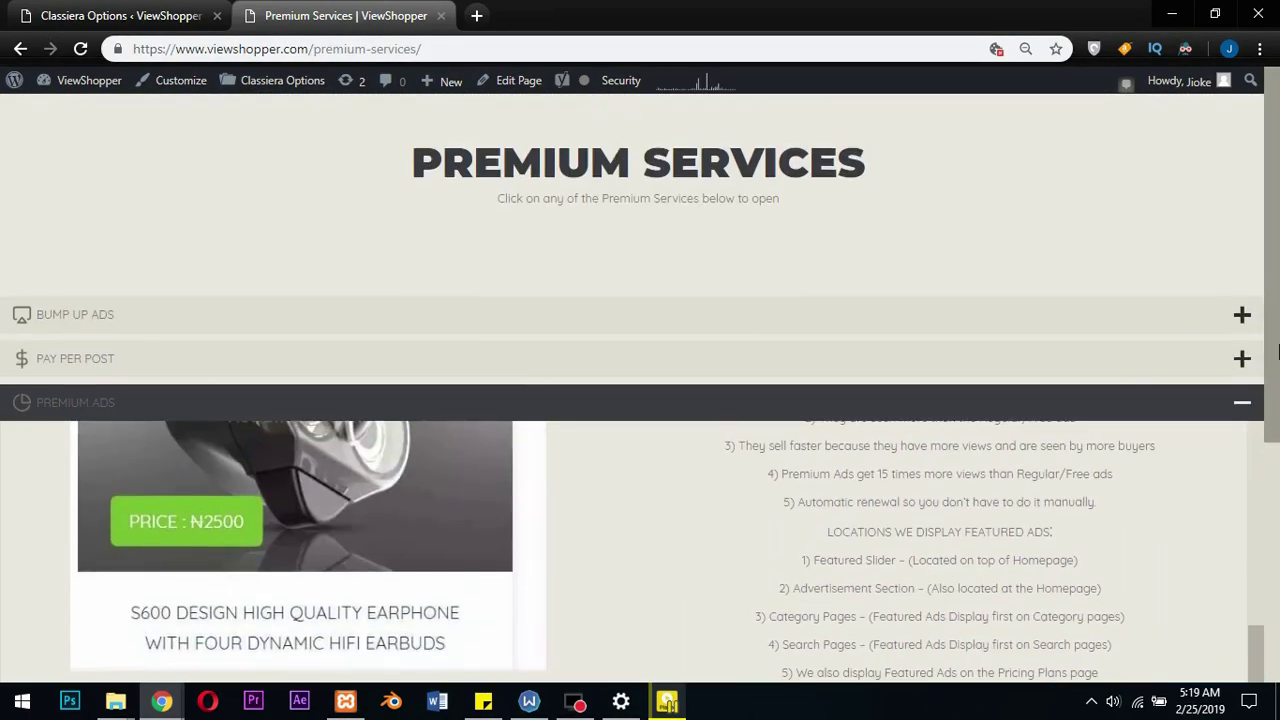
left_click(1246, 410)
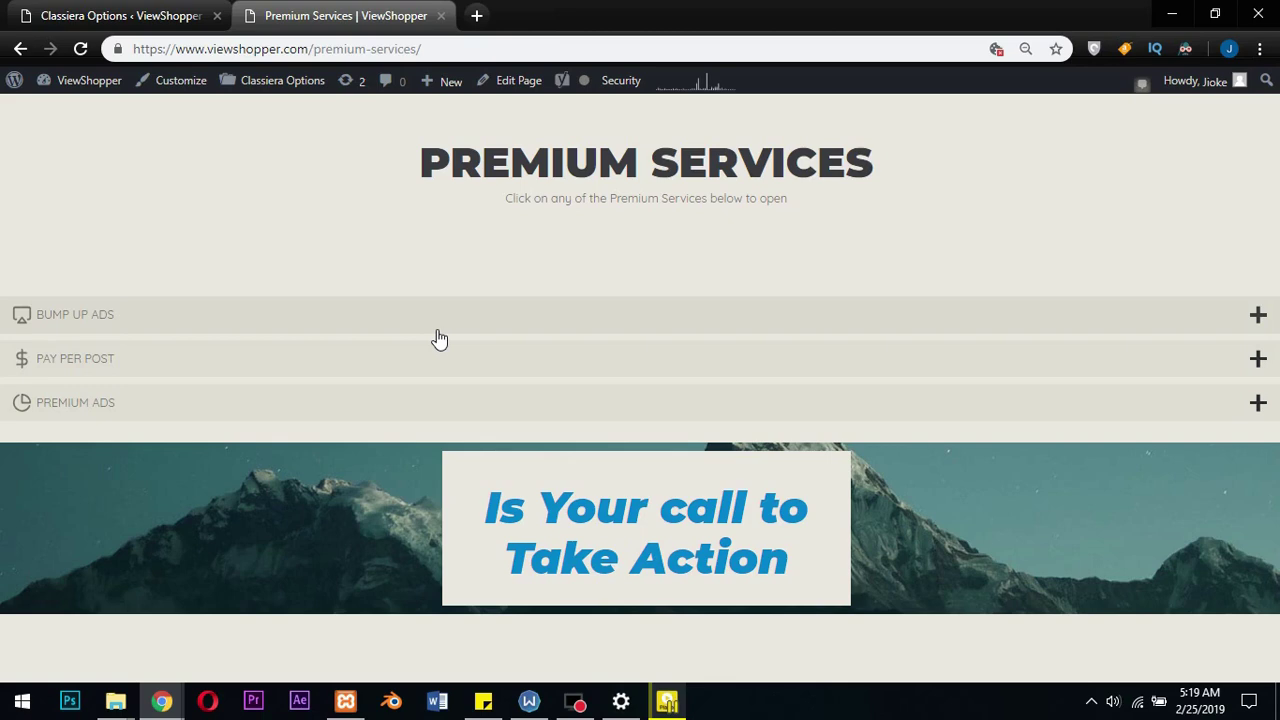
Reopen Bump Up Ads, Pay Per Post and Premium Ads for a second look, then collapse Premium Ads.
left_click(1259, 316)
scroll(1240, 345, "down", 5)
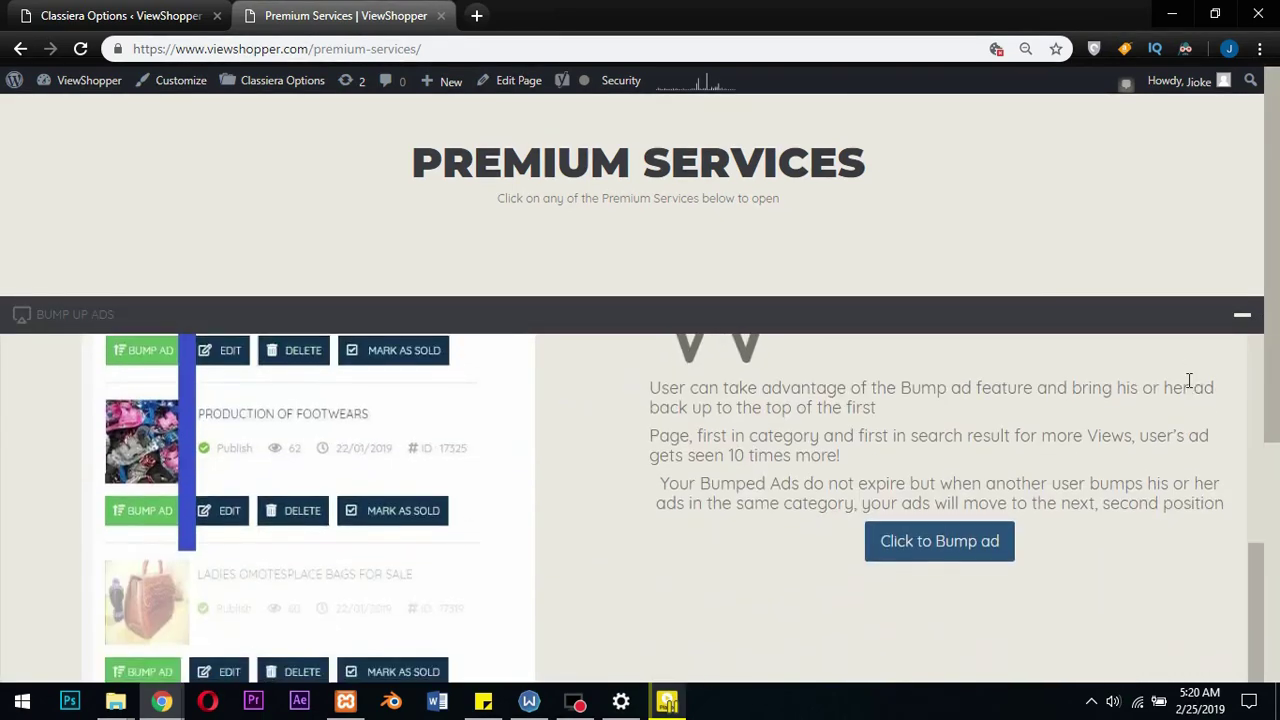
left_click(1241, 426)
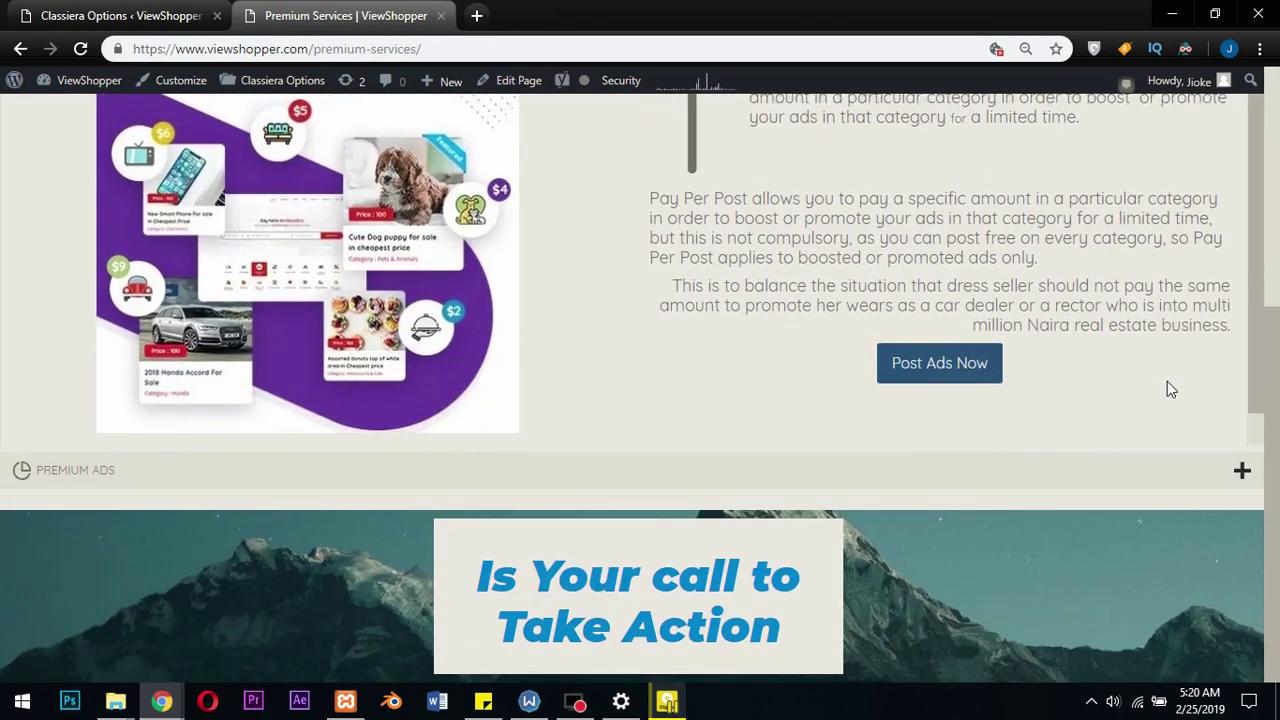
left_click(1241, 468)
scroll(594, 356, "down", 4)
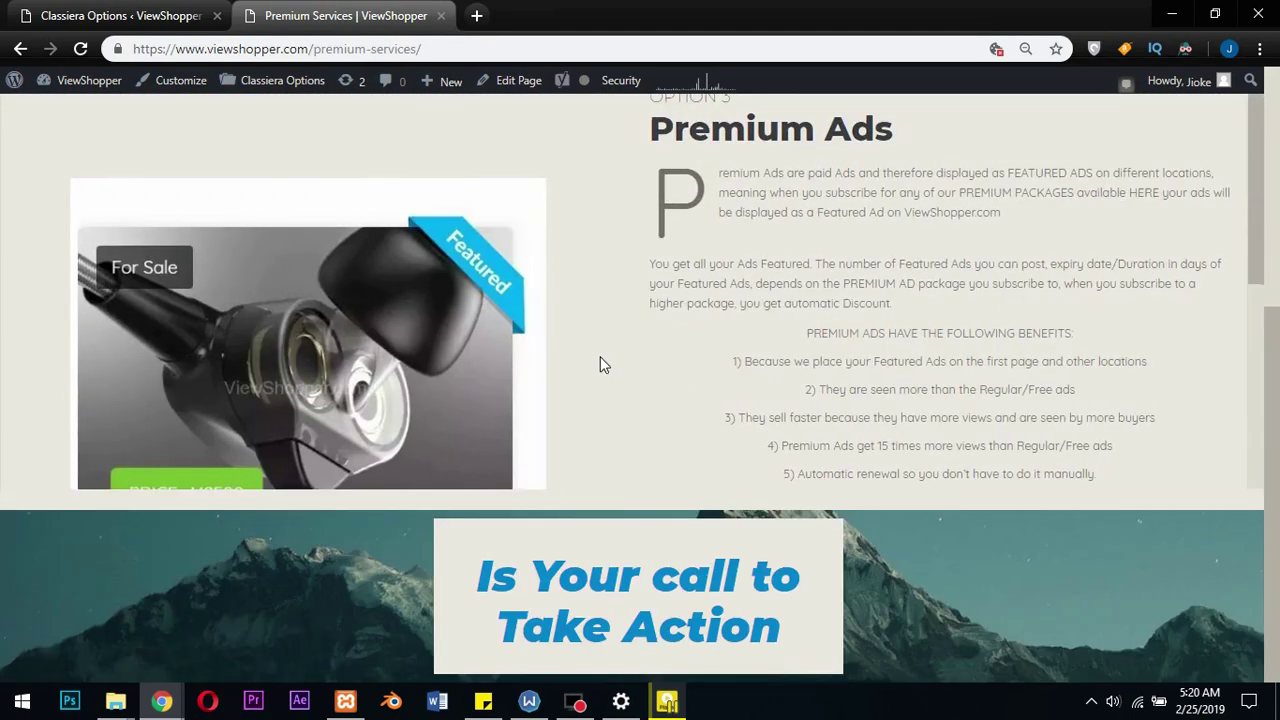
scroll(569, 352, "up", 8)
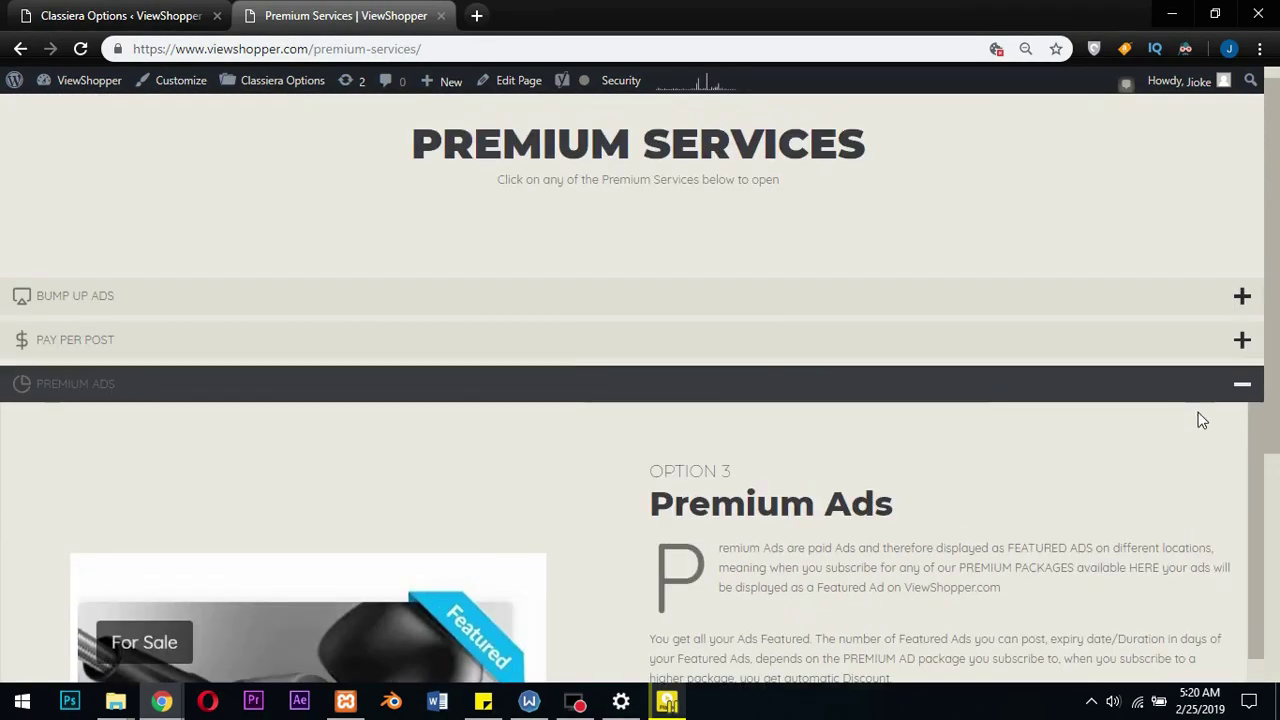
left_click(1242, 386)
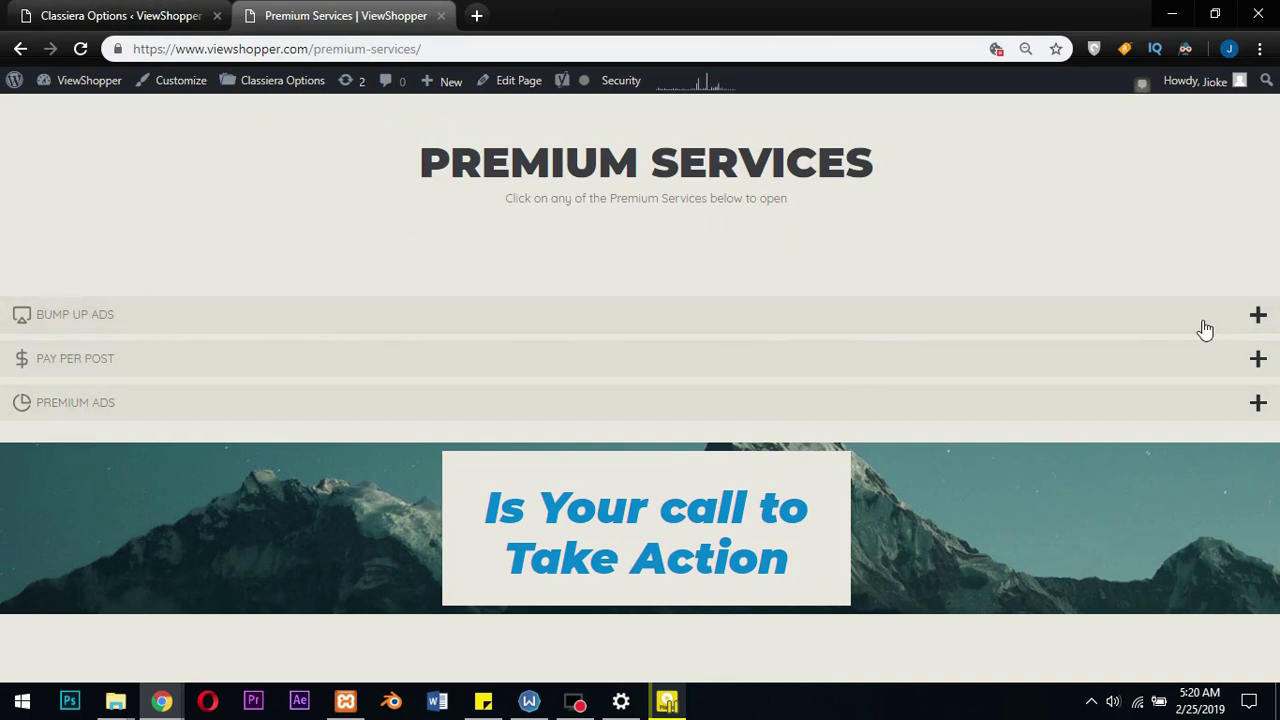
left_click(1258, 316)
scroll(1229, 329, "down", 3)
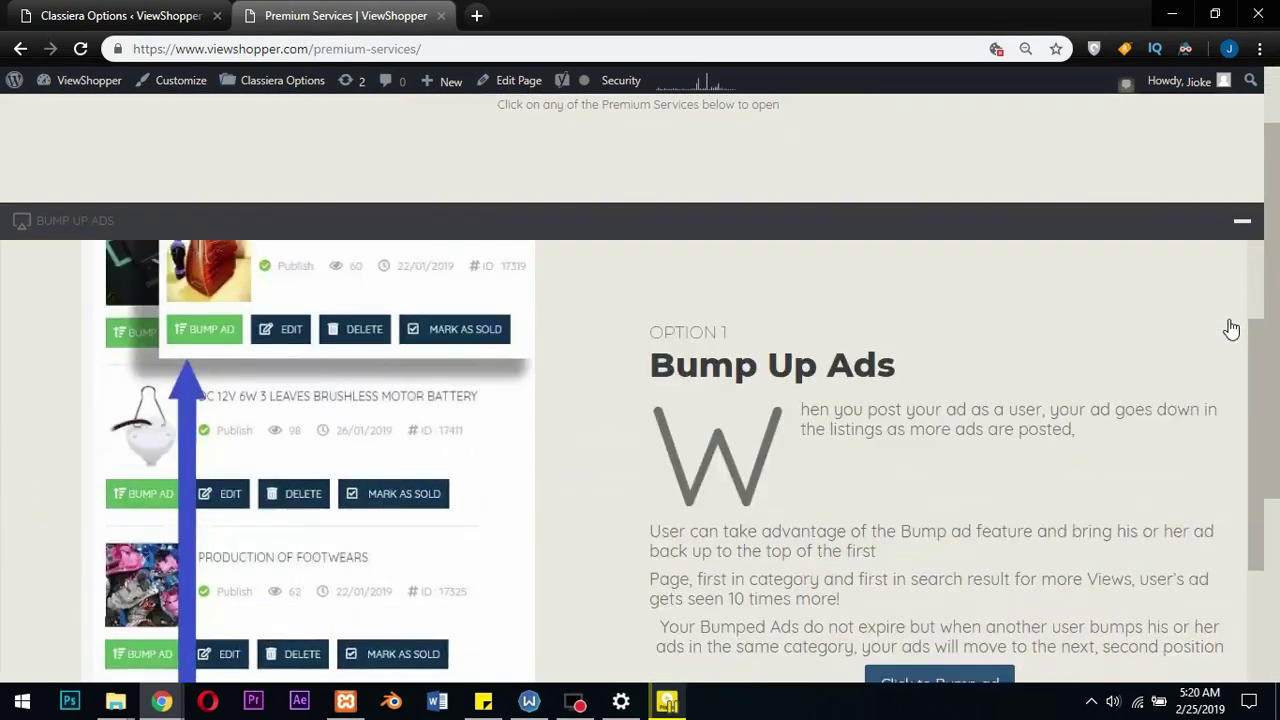
scroll(1220, 380, "down", 3)
left_click(1240, 423)
scroll(1258, 325, "up", 4)
left_click(1250, 333)
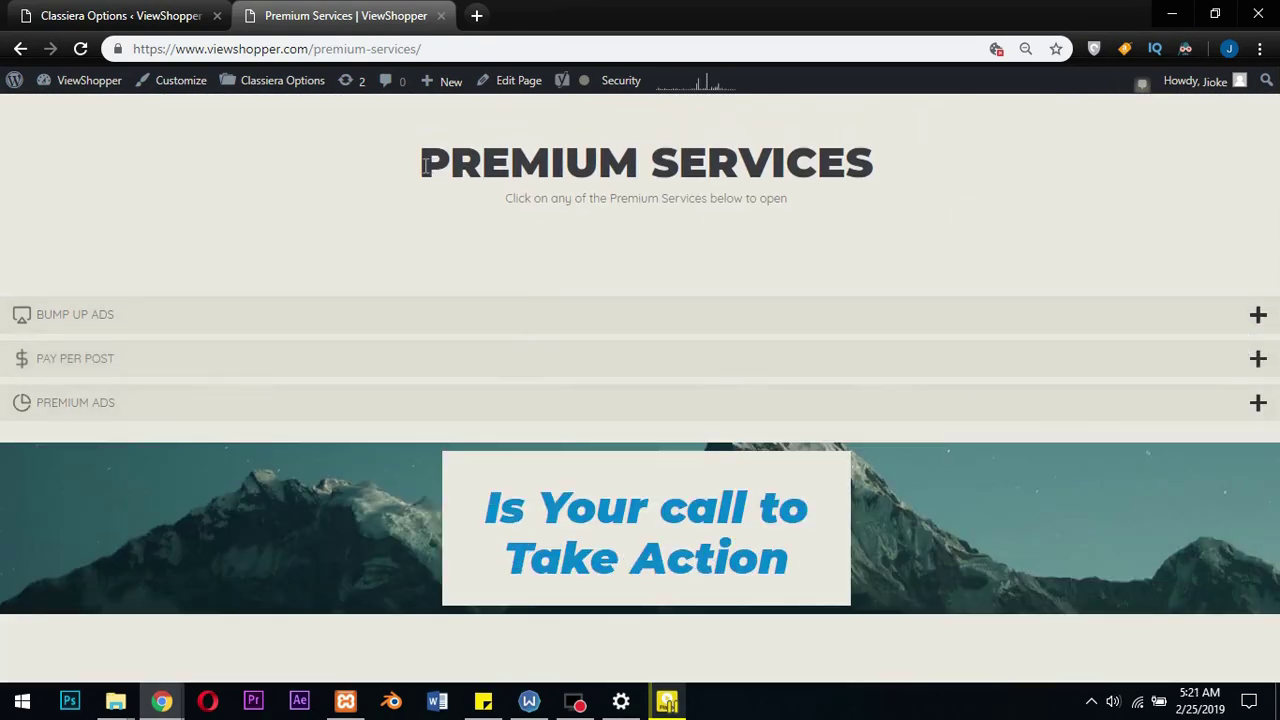
left_click_drag(422, 165, 880, 174)
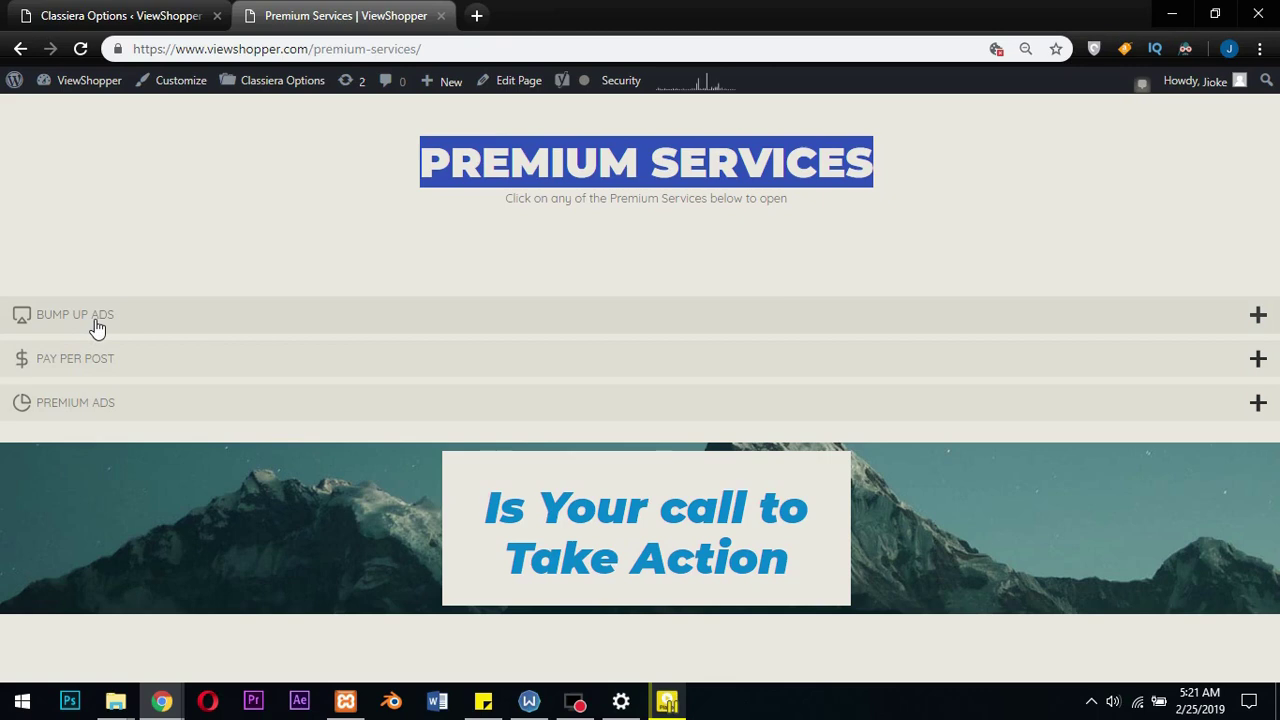
left_click(1261, 317)
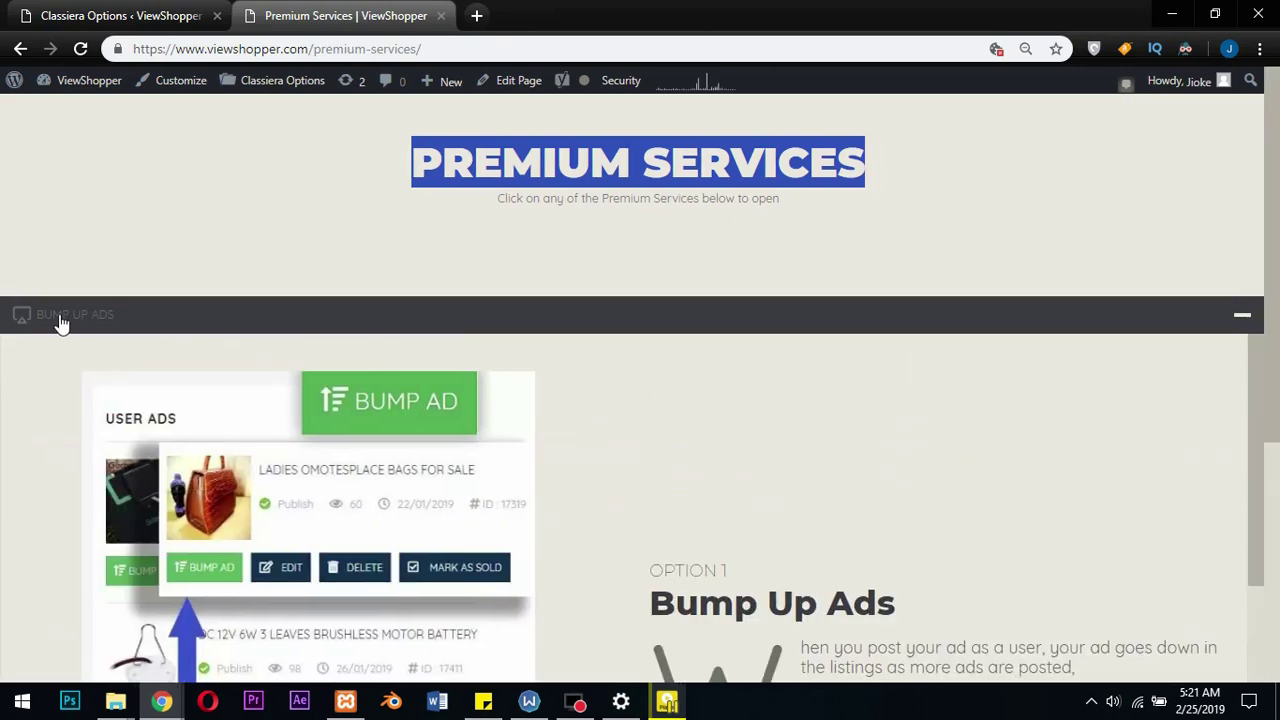
scroll(266, 335, "down", 1)
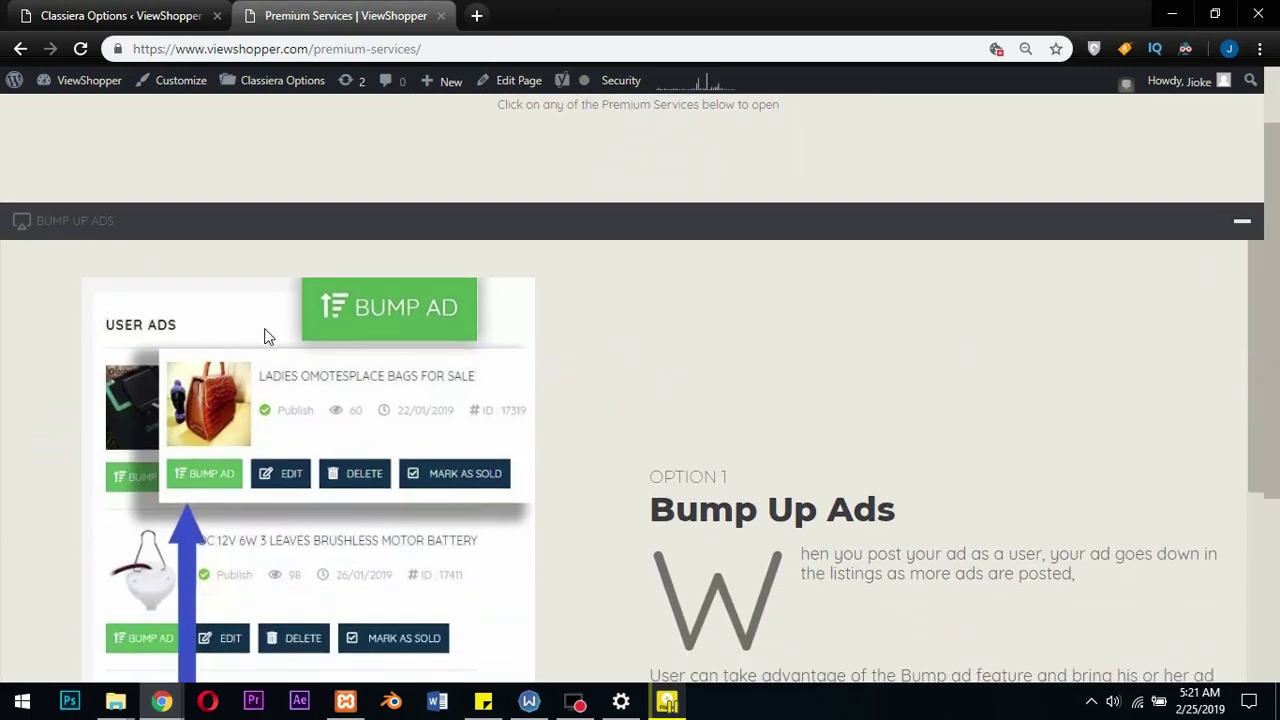
scroll(266, 335, "down", 2)
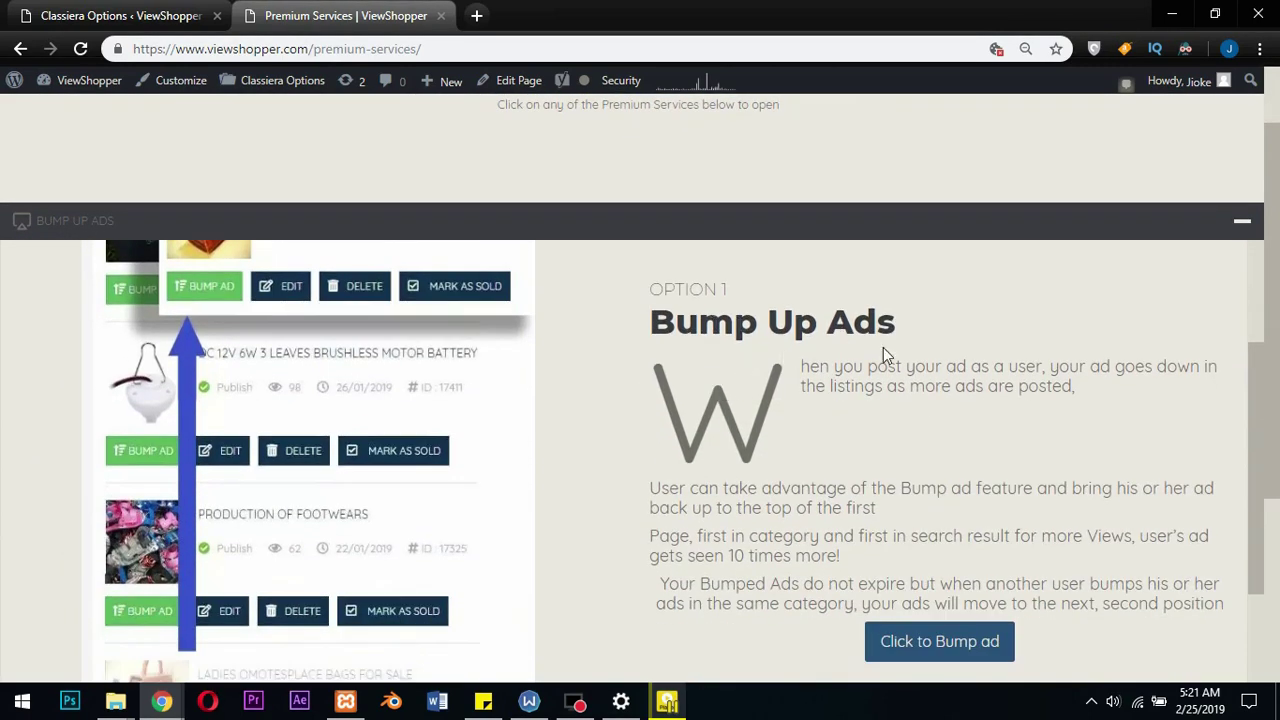
scroll(886, 440, "down", 2)
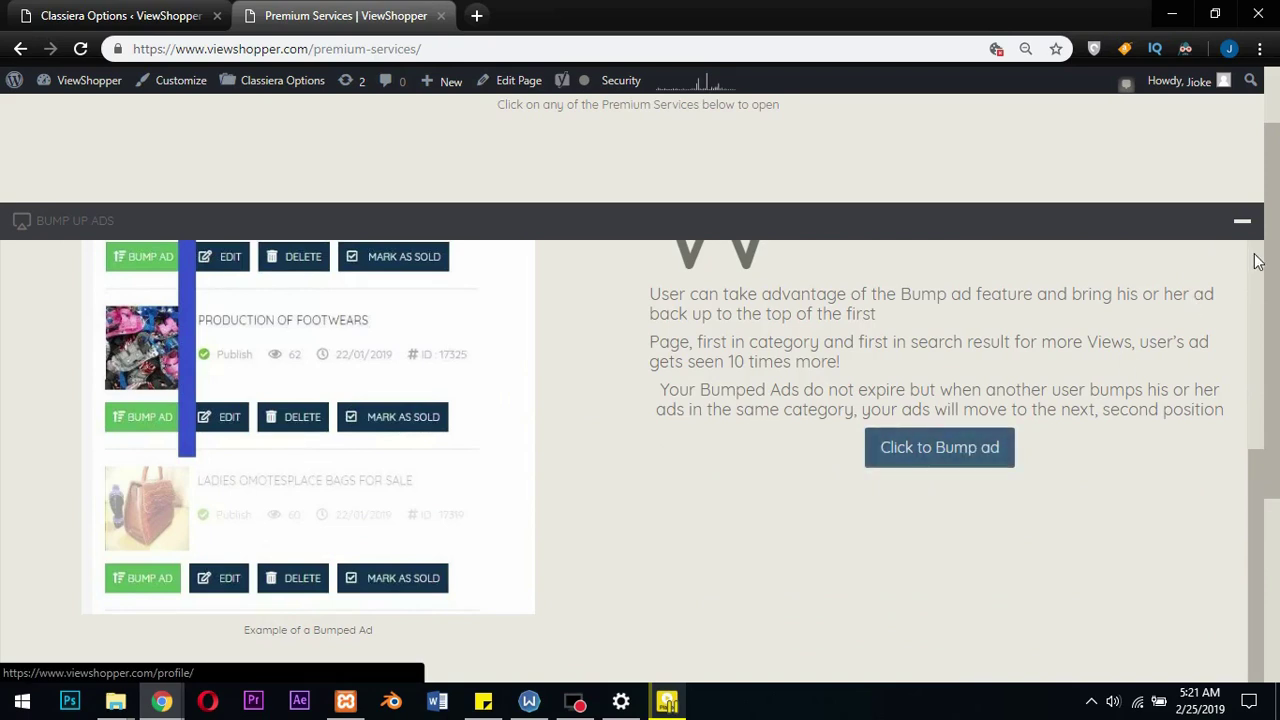
left_click(1242, 220)
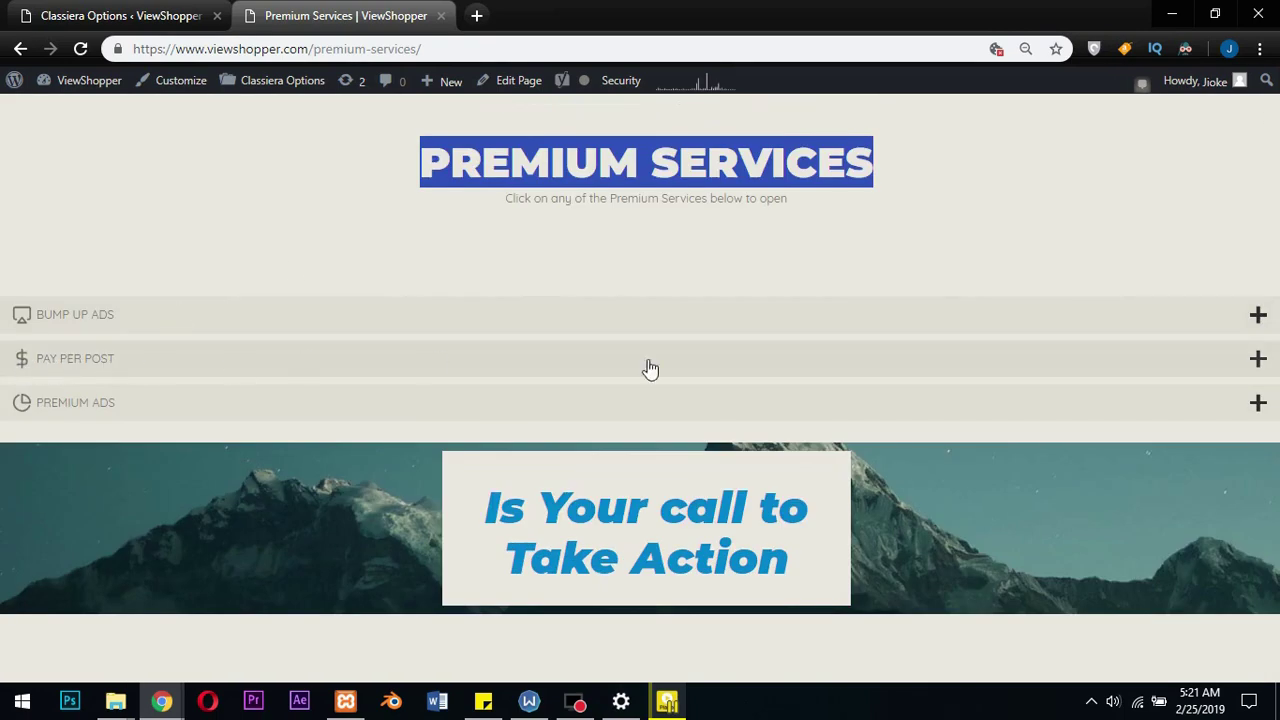
left_click(1254, 359)
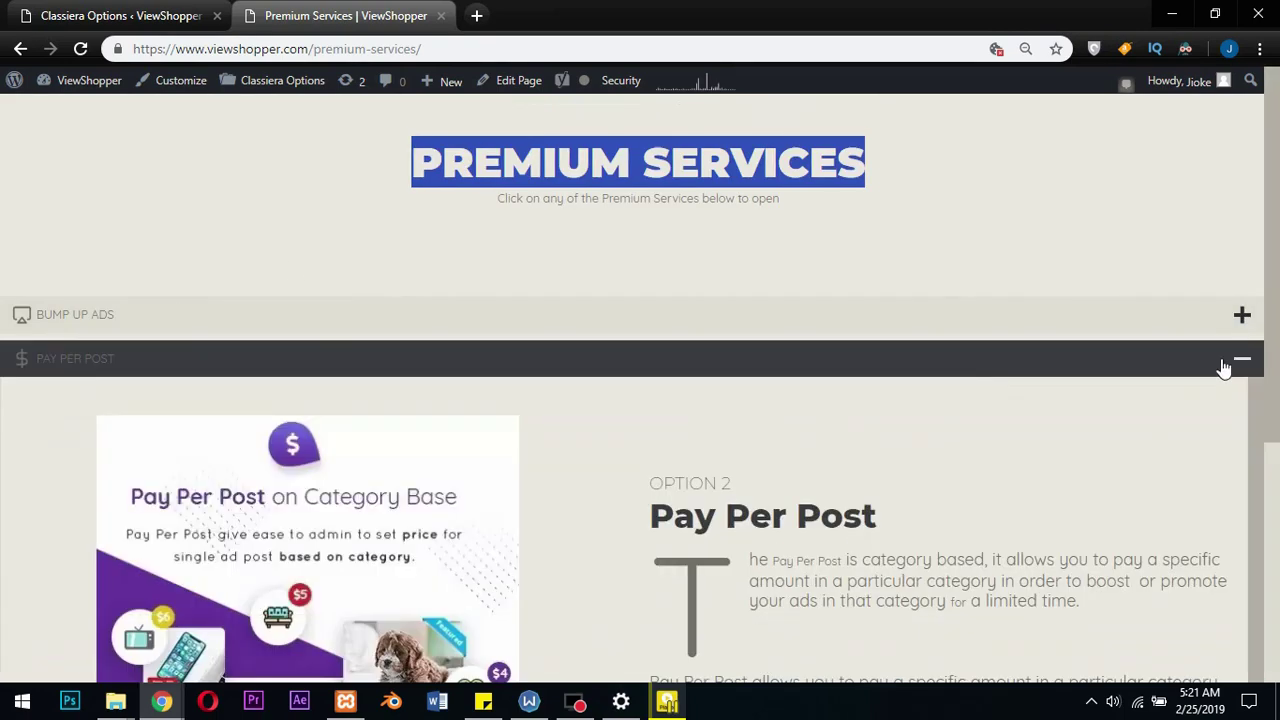
scroll(830, 519, "down", 3)
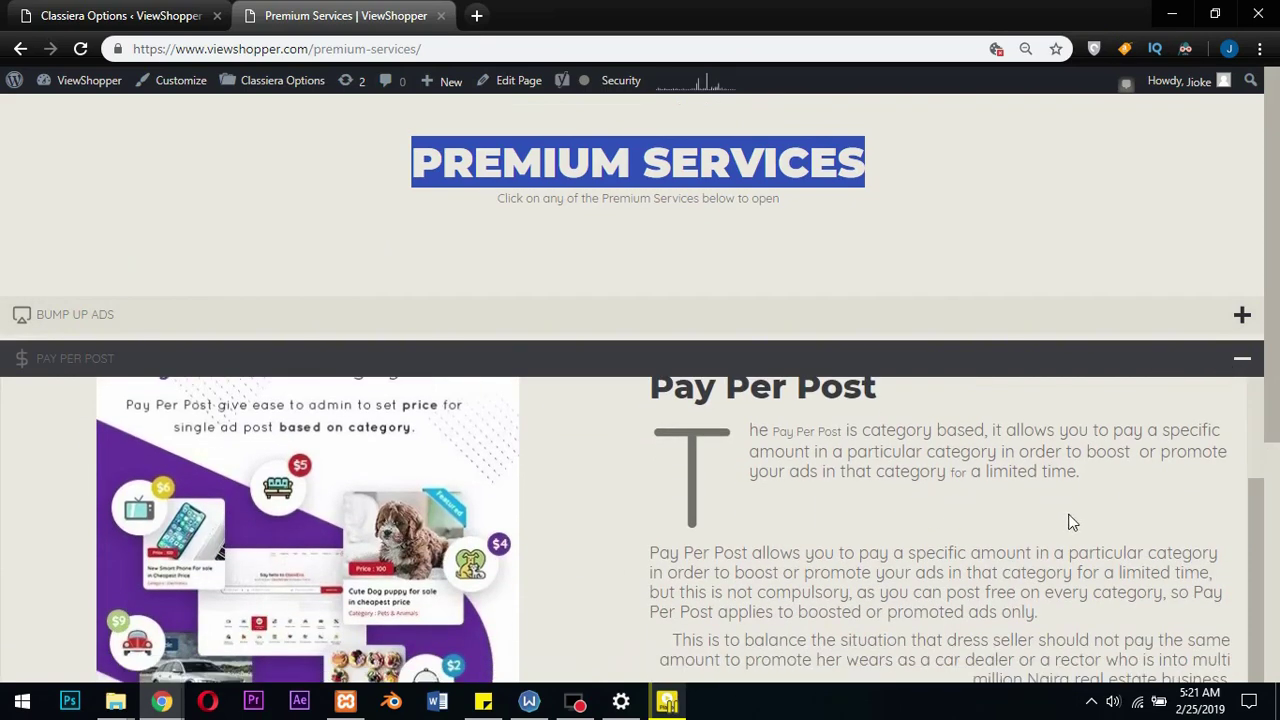
scroll(828, 426, "down", 2)
scroll(828, 395, "up", 2)
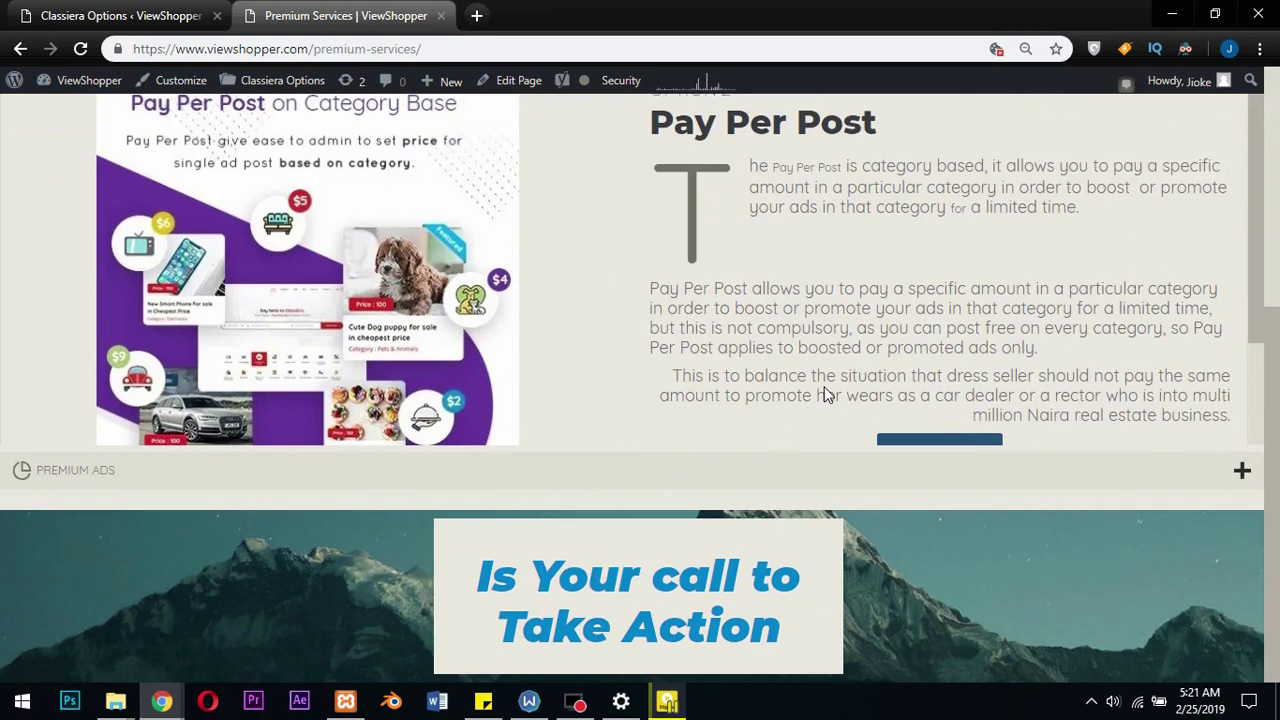
scroll(885, 373, "down", 1)
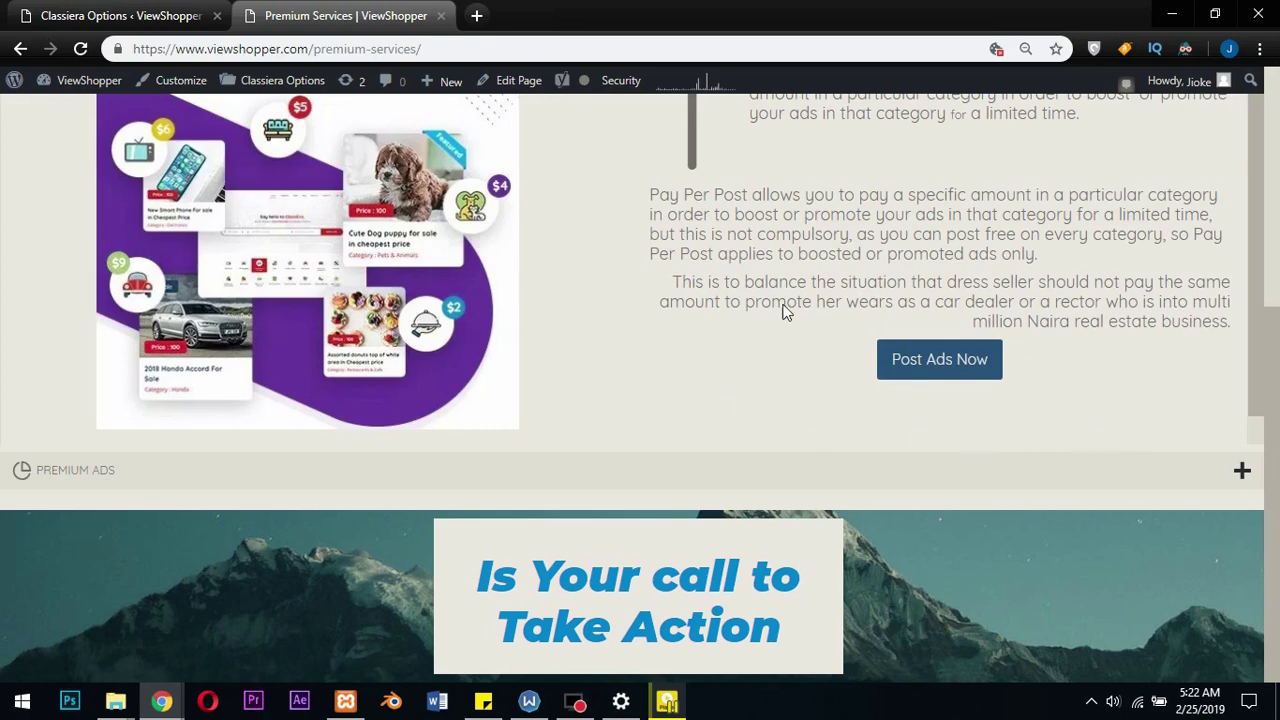
scroll(715, 351, "up", 4)
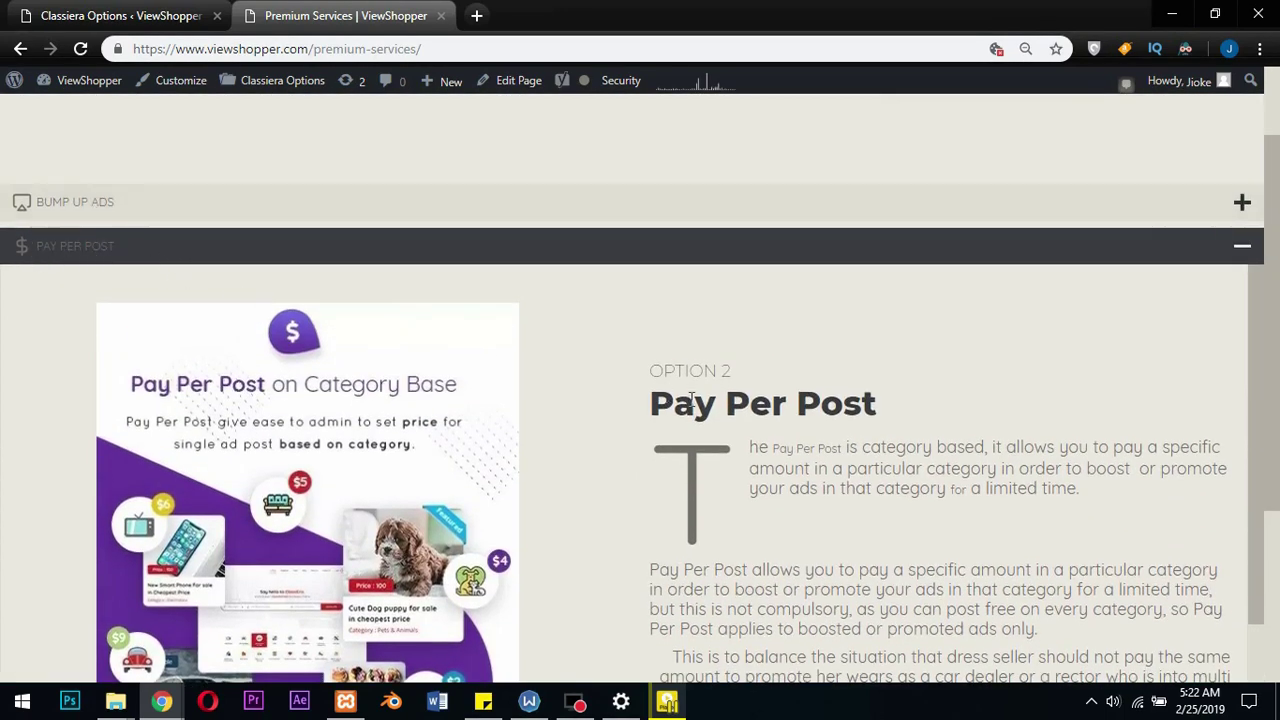
left_click_drag(651, 410, 903, 420)
scroll(1000, 425, "down", 1)
left_click(1243, 250)
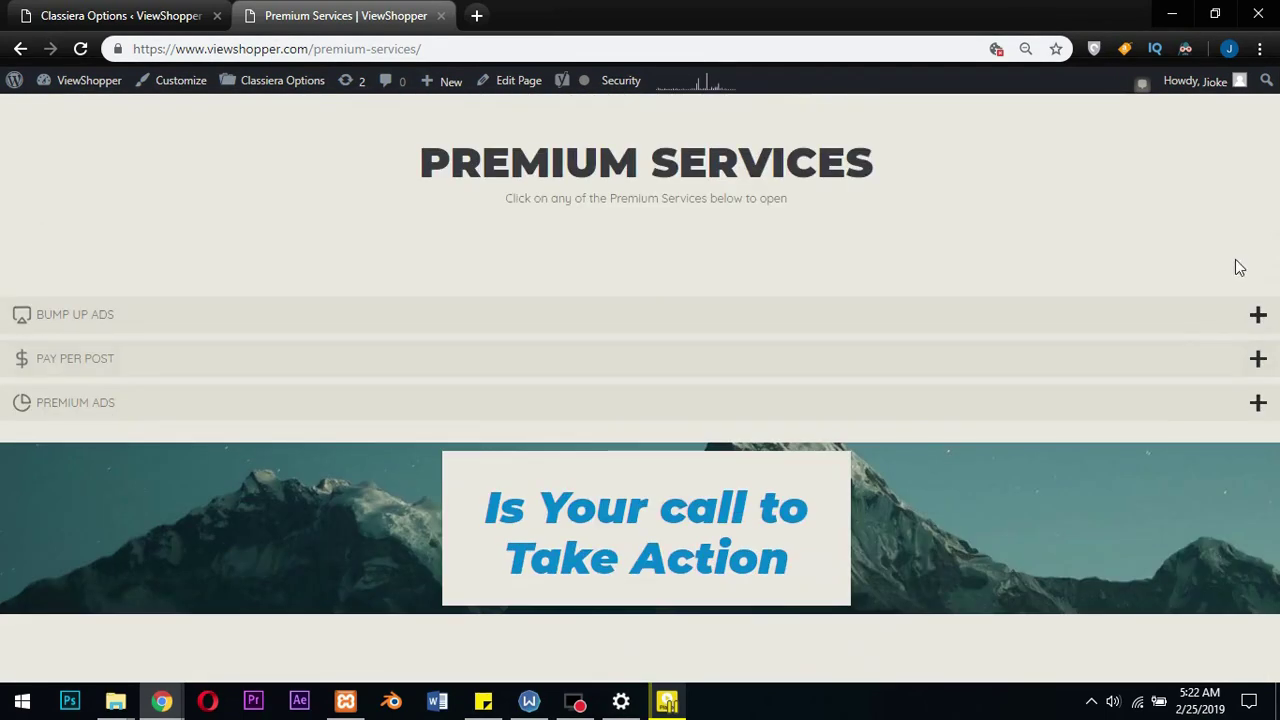
Expand the Premium Ads section and scroll through its Option 3 description.
left_click(1254, 410)
scroll(987, 431, "down", 3)
scroll(1085, 390, "up", 1)
scroll(927, 351, "up", 3)
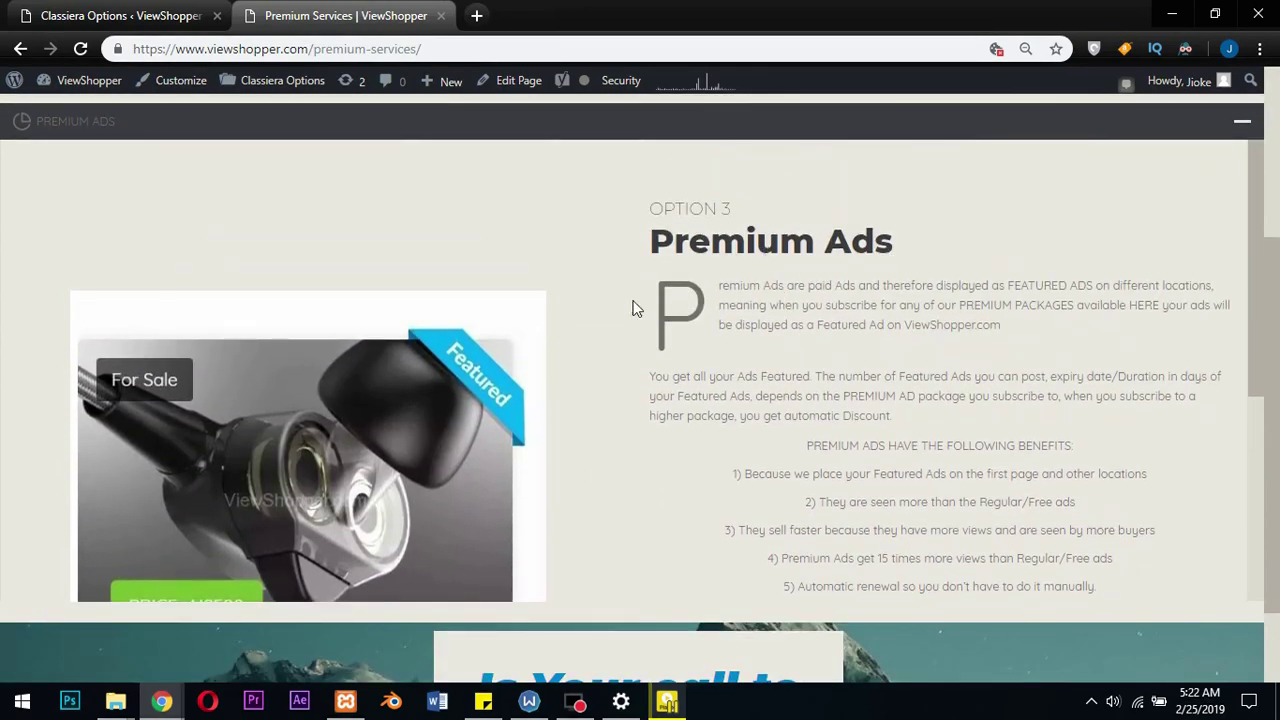
scroll(762, 340, "down", 2)
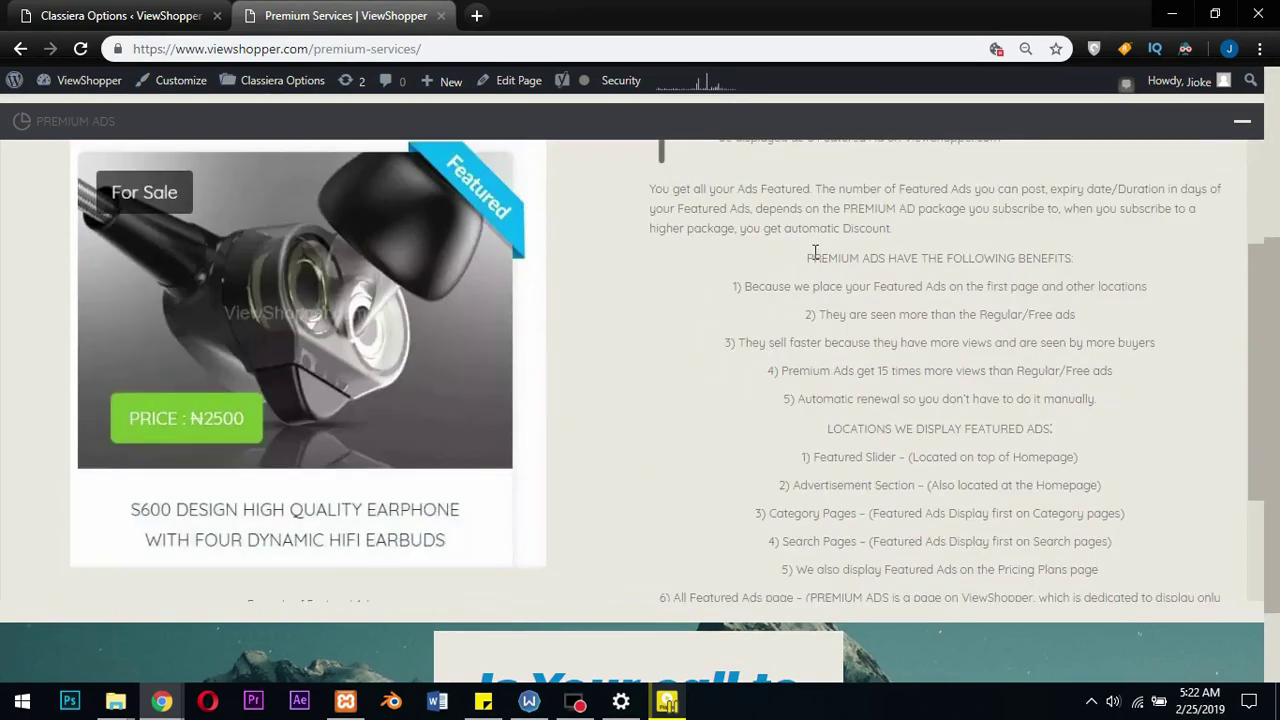
Highlight the benefits and 'LOCATIONS WE DISPLAY FEATURED ADS:' headings, then scroll back to the top.
left_click_drag(806, 258, 1076, 258)
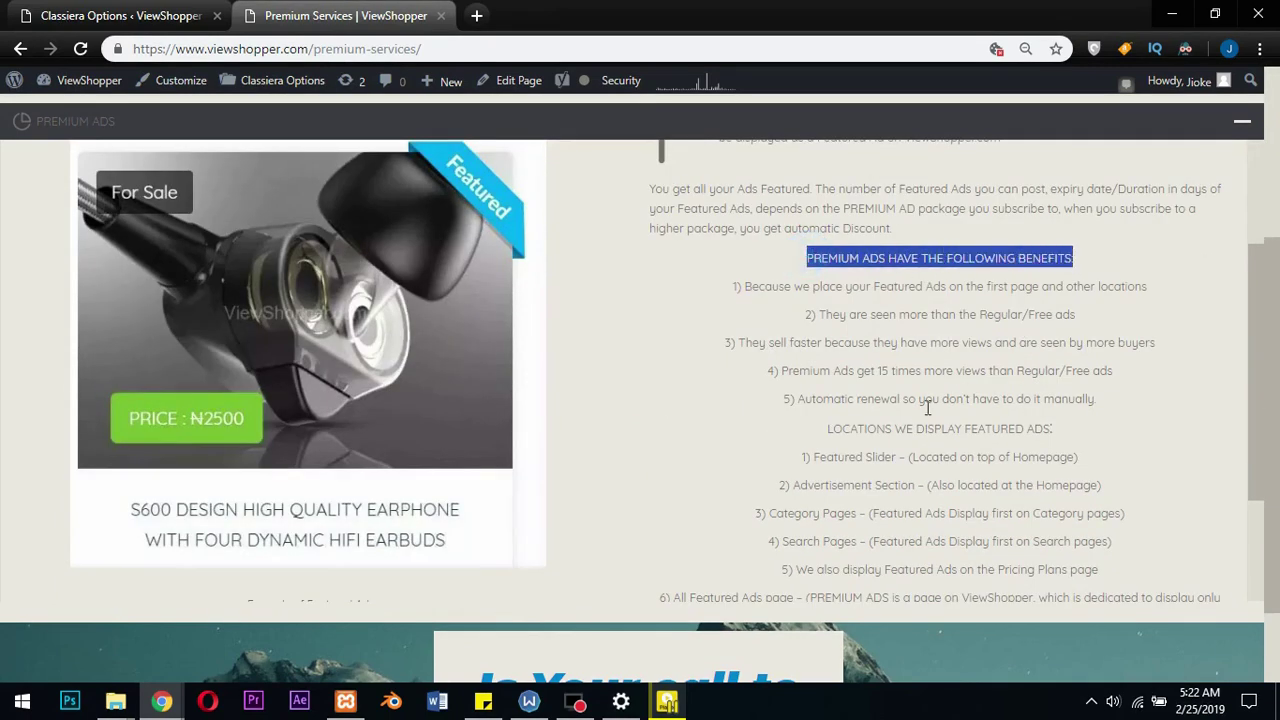
left_click(830, 431)
left_click_drag(836, 433, 1054, 438)
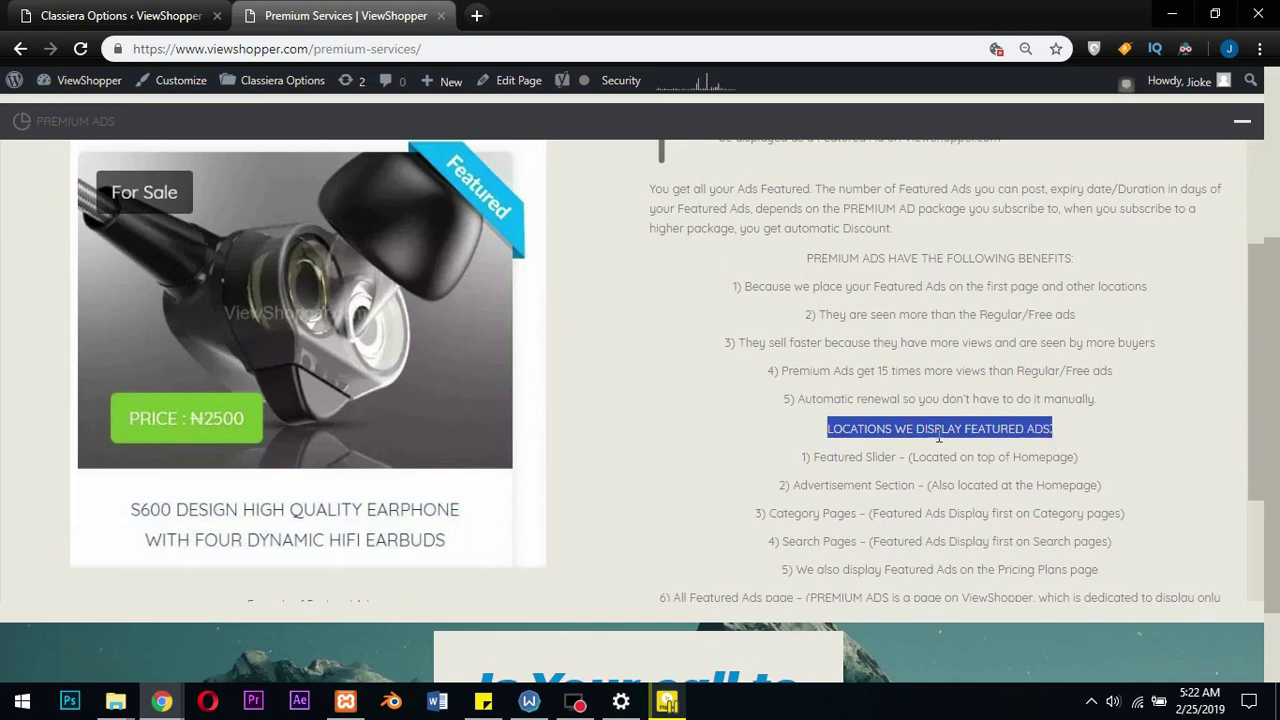
scroll(889, 488, "down", 2)
scroll(889, 488, "down", 2)
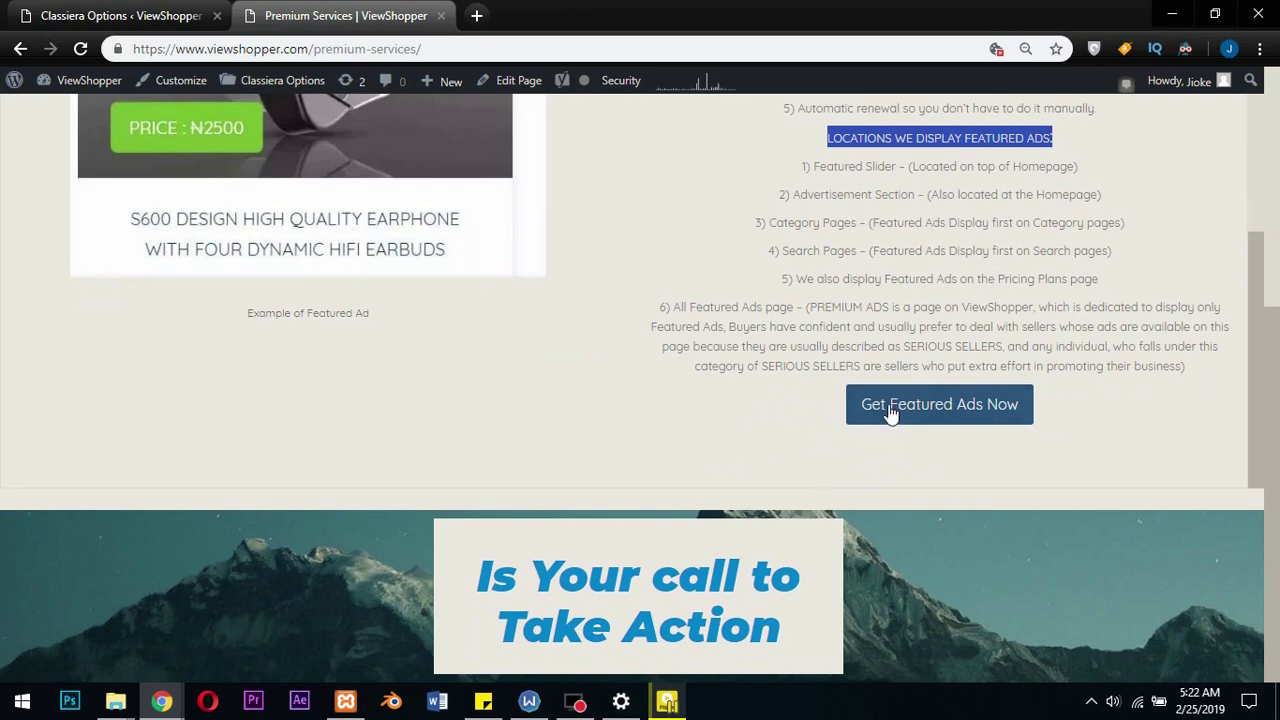
scroll(886, 366, "up", 6)
scroll(601, 242, "up", 4)
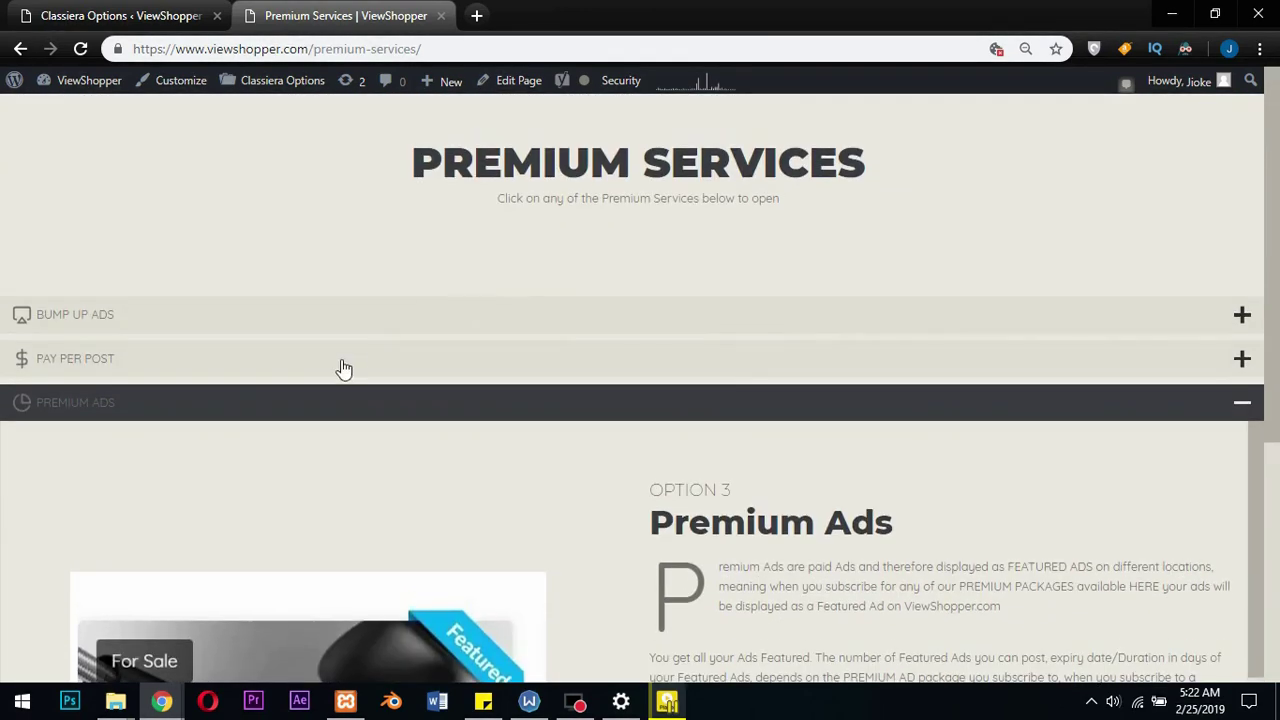
Collapse the Premium Ads row with its minus sign.
left_click(1245, 404)
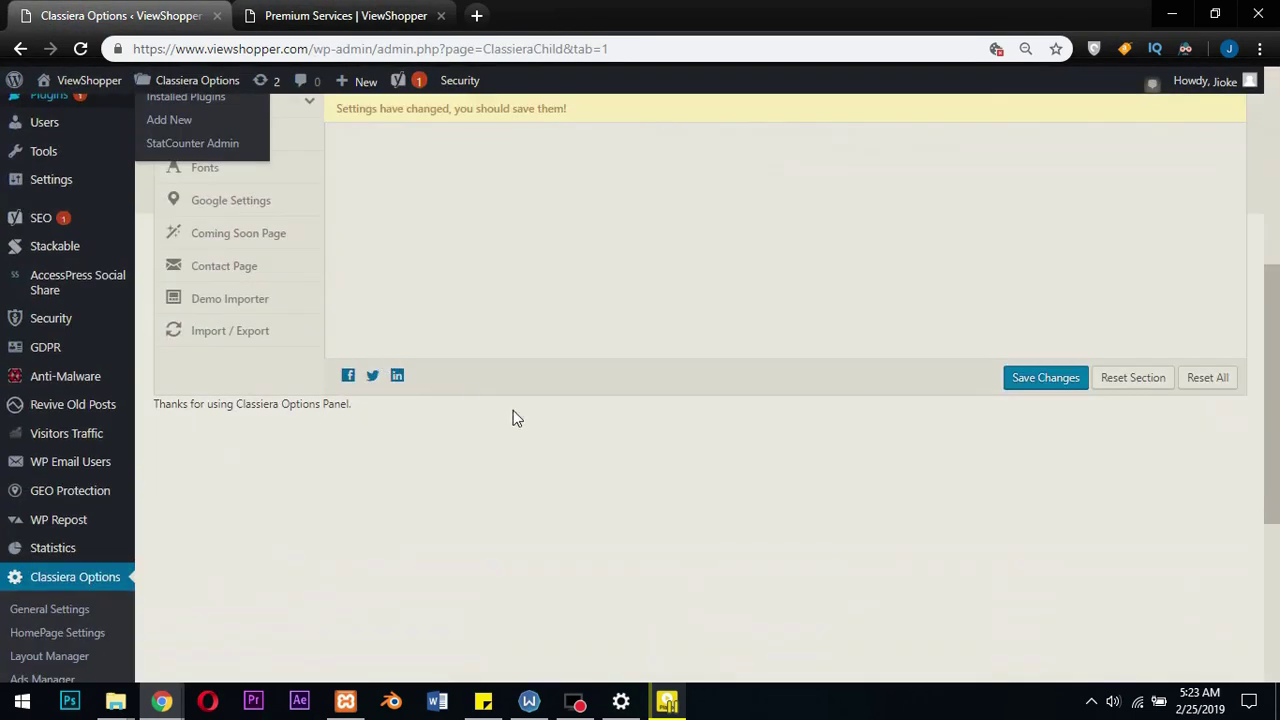
Scroll the Classiera Options page back to the Bump Ads panel showing Product ID 10055.
scroll(546, 441, "down", 4)
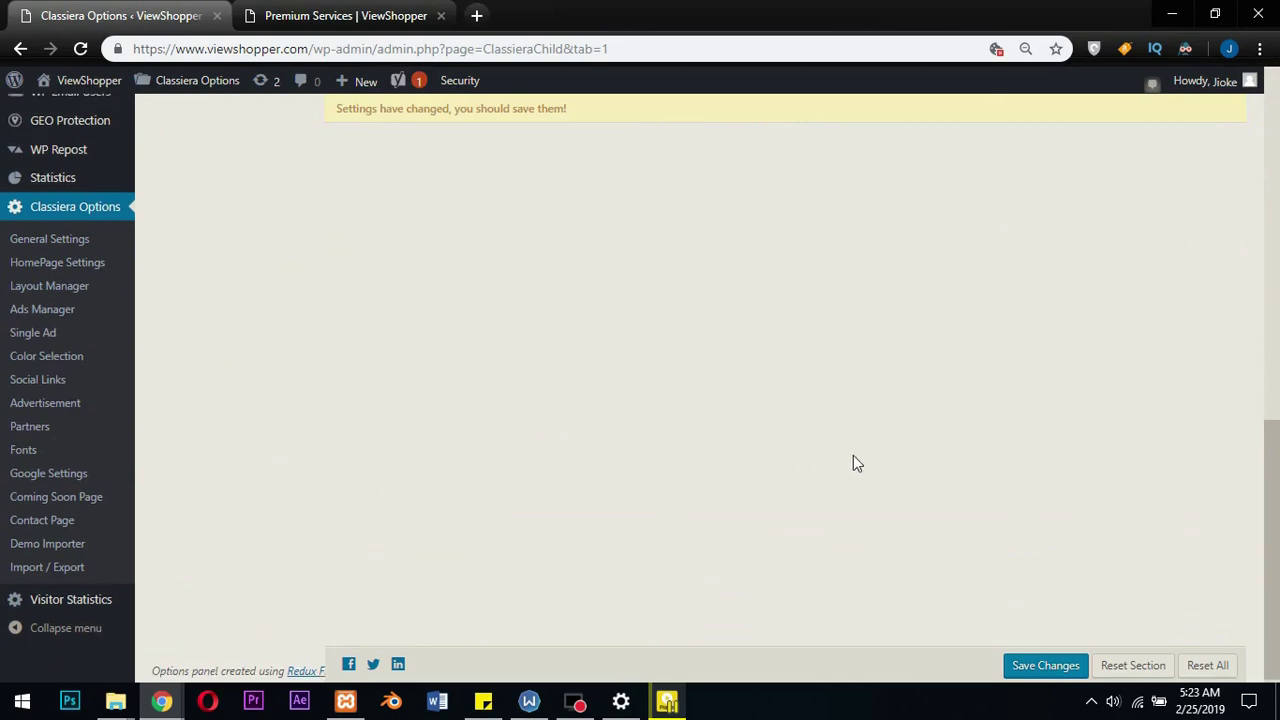
scroll(853, 455, "up", 6)
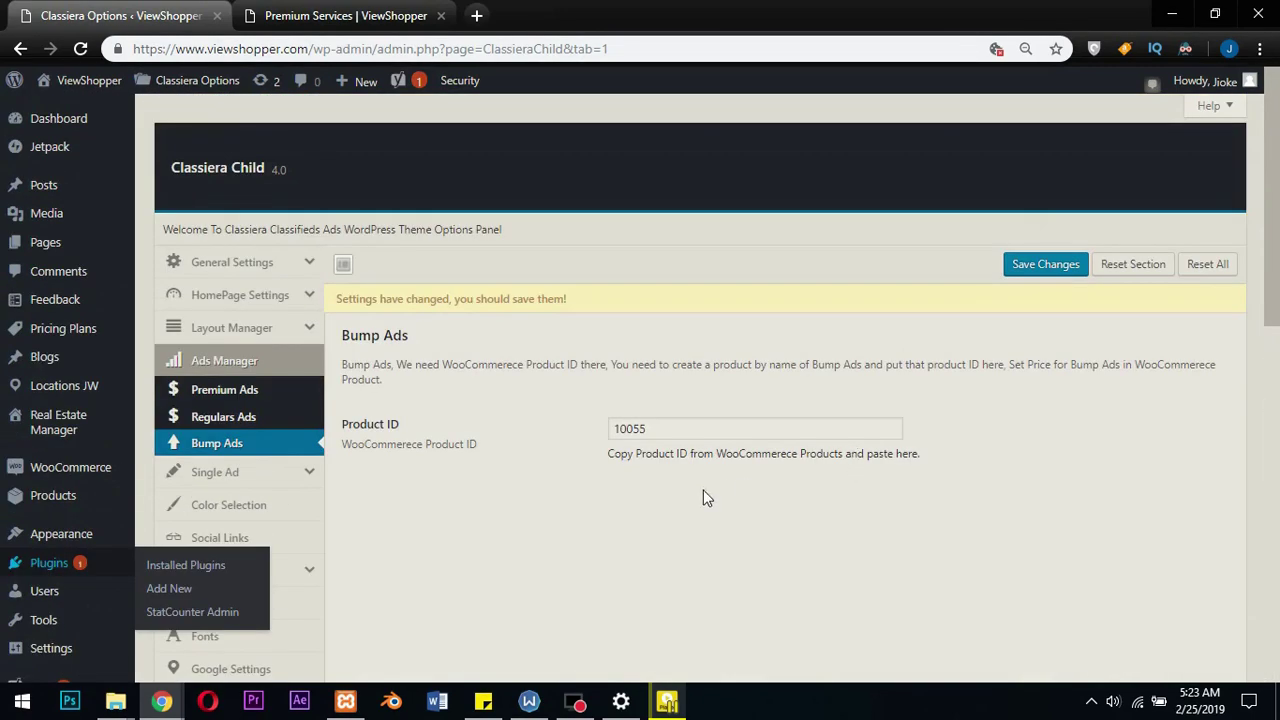